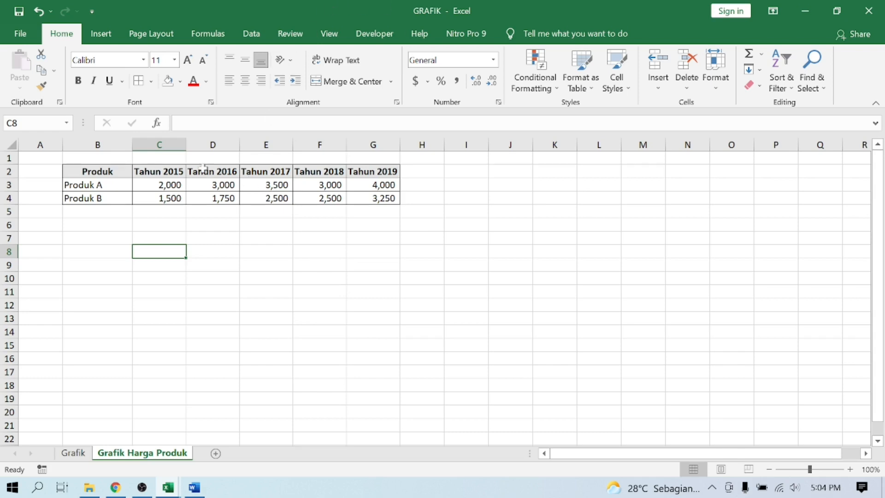
Insert a stacked line chart with markers from the product price table B2:G4 and move it just below the table.
click(124, 171)
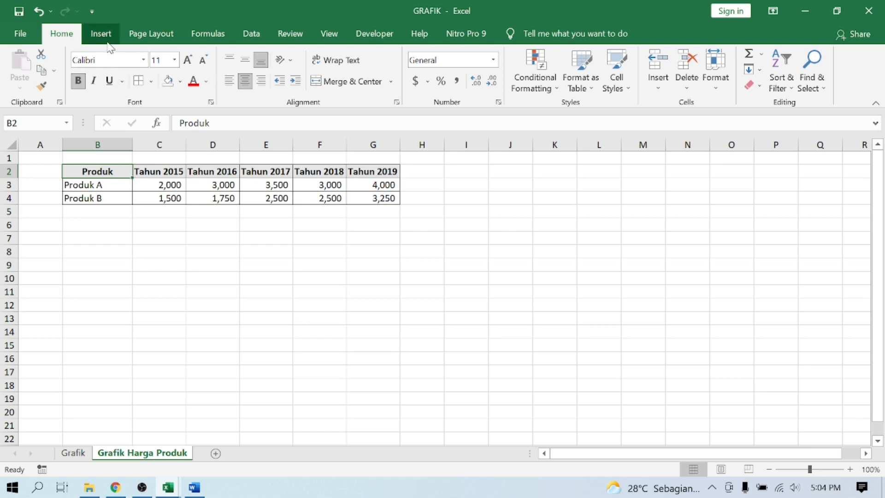
key(shift+Down)
key(shift+Down)
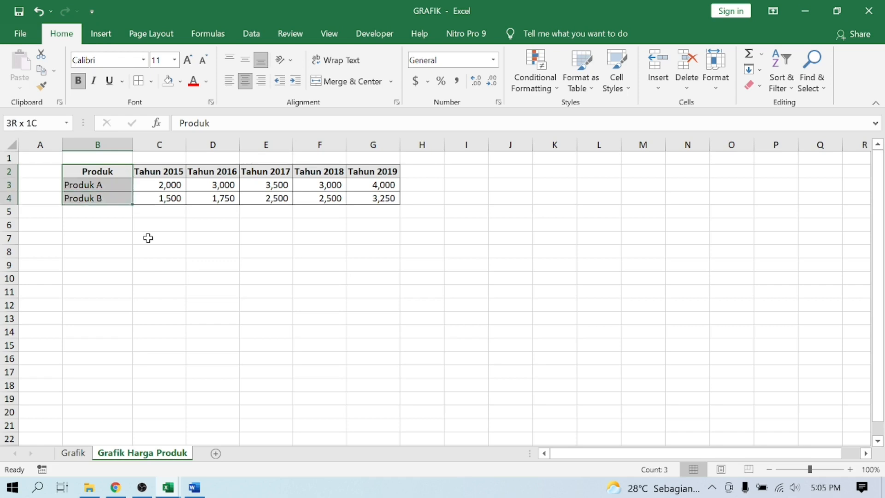
key(ctrl+shift+Right)
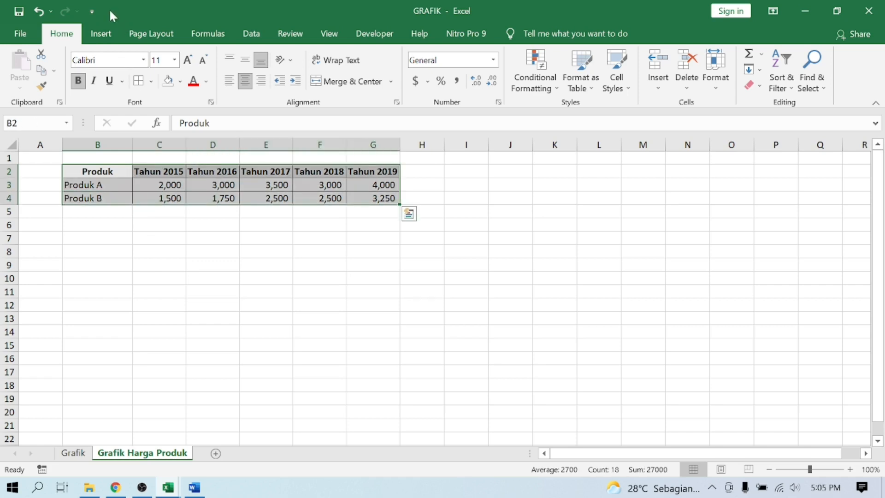
click(103, 34)
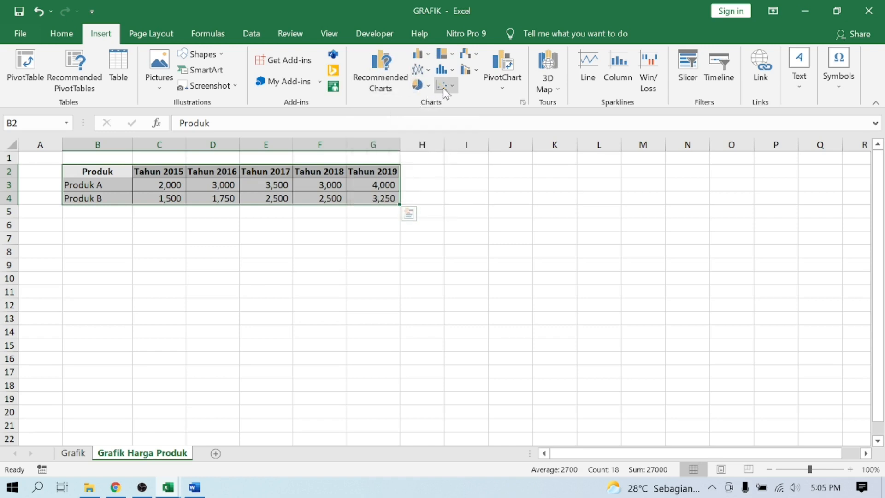
click(428, 70)
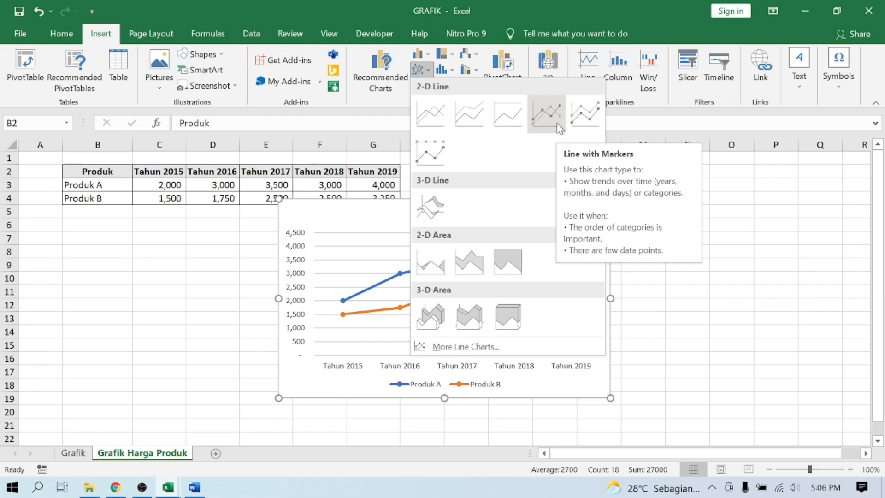
click(575, 124)
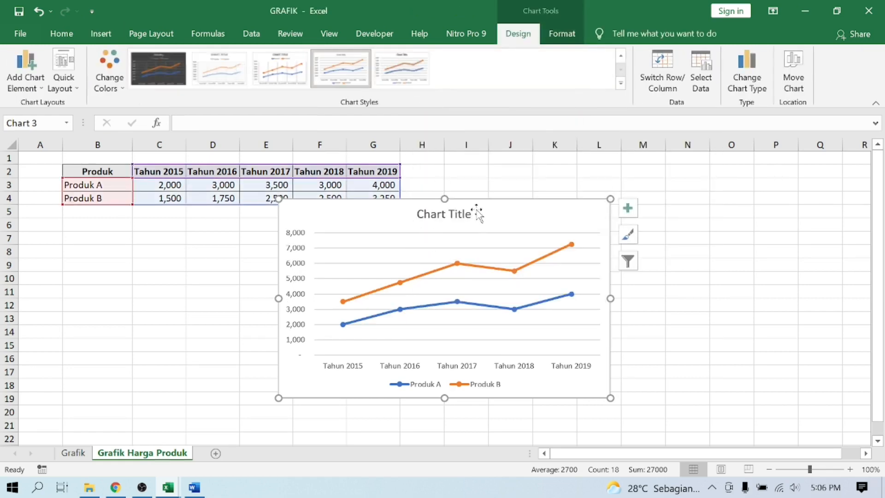
mouse_move(477, 209)
mouse_down()
mouse_move(461, 229)
mouse_move(414, 239)
mouse_move(373, 227)
mouse_up()
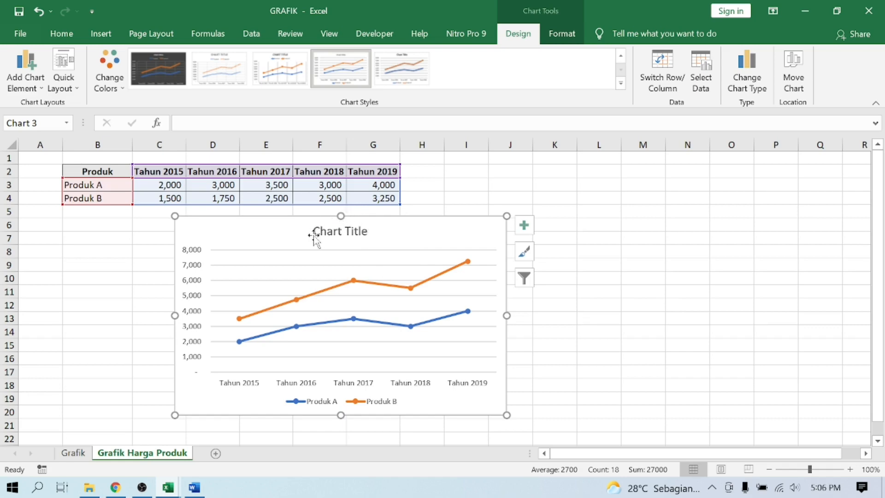
Change the chart title to "Grafik Perubahan Harga Produk".
click(363, 236)
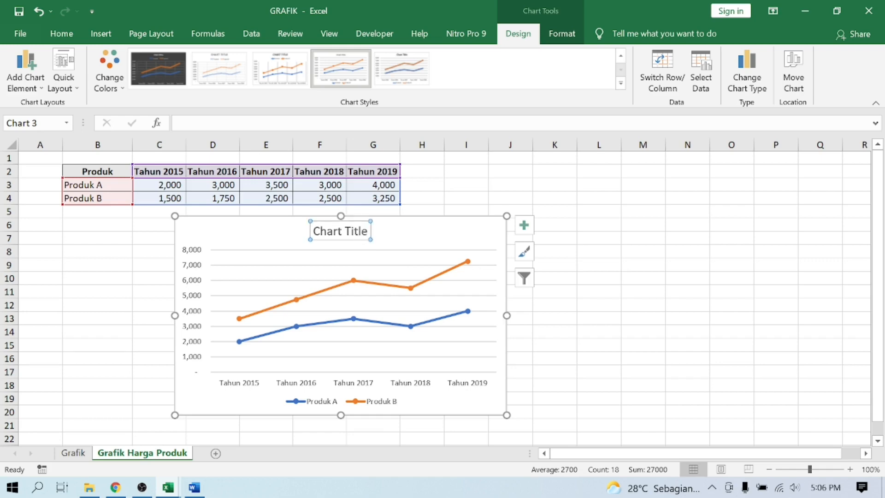
click(353, 230)
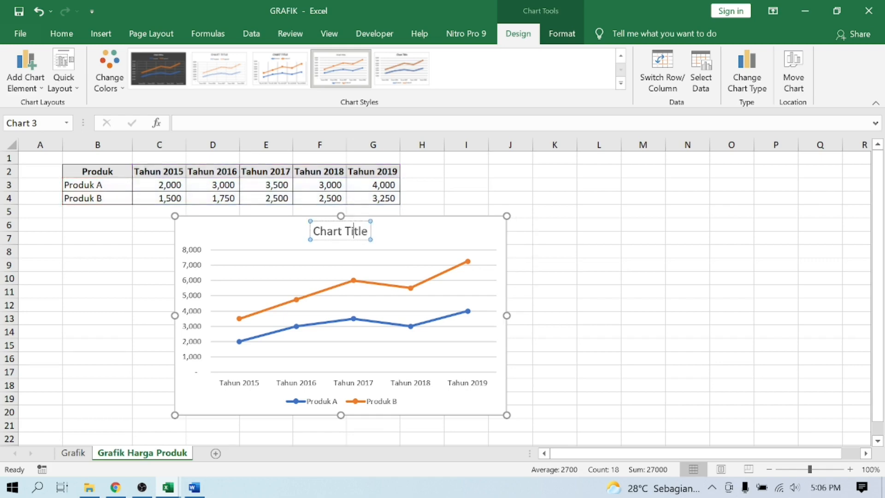
triple_click(354, 232)
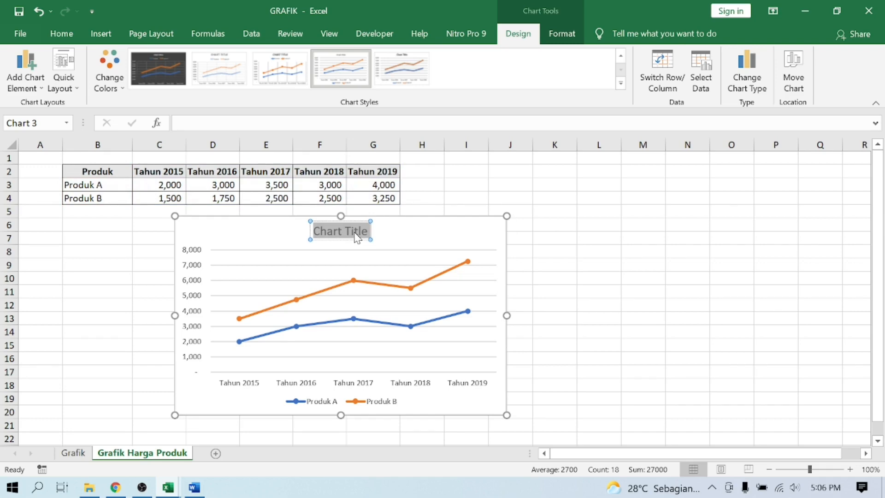
text(Grafik)
text(k)
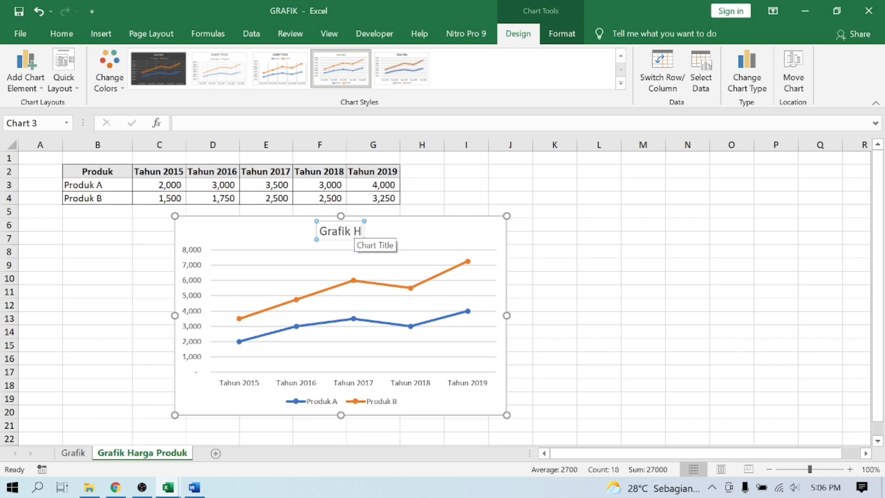
text( Perubaha)
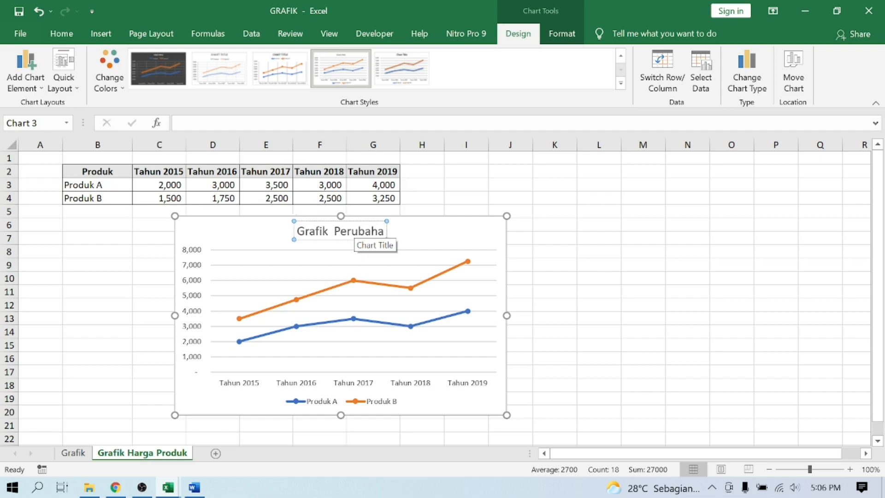
text(n Harga Produk)
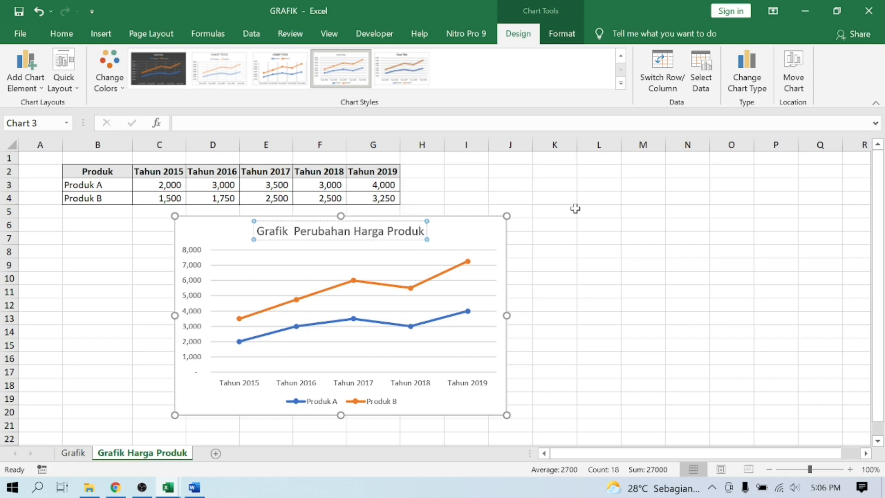
click(566, 223)
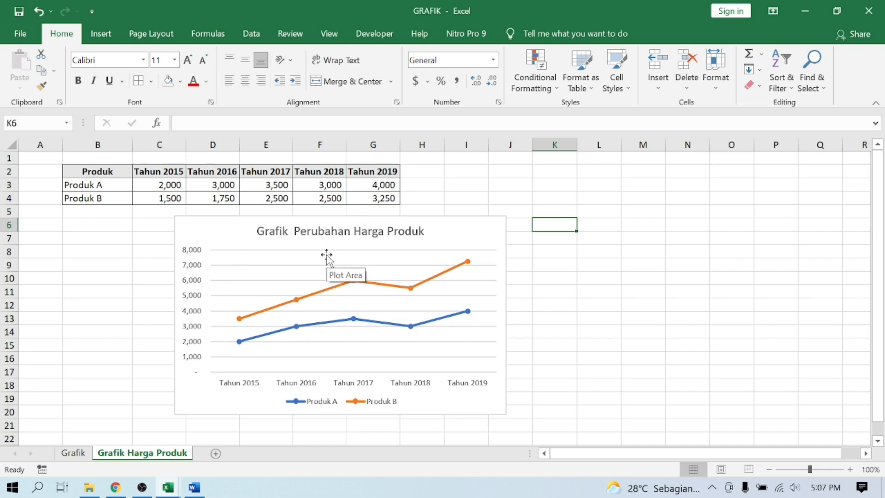
mouse_move(243, 343)
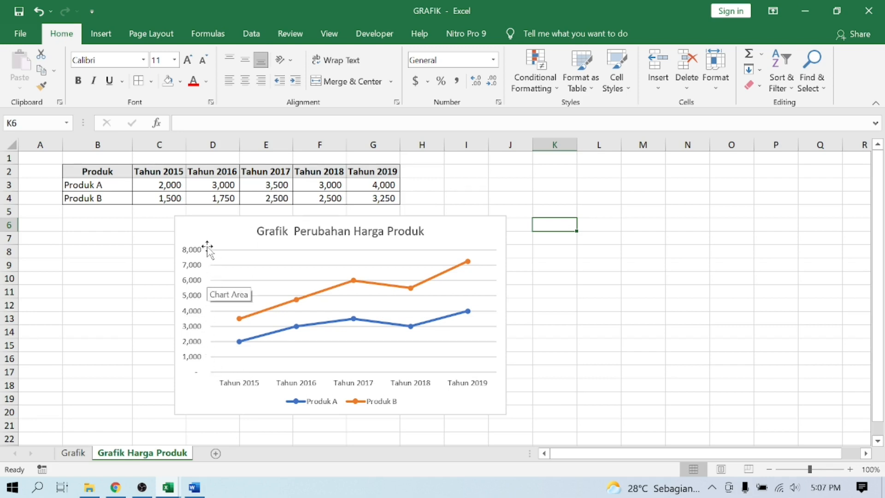
click(242, 253)
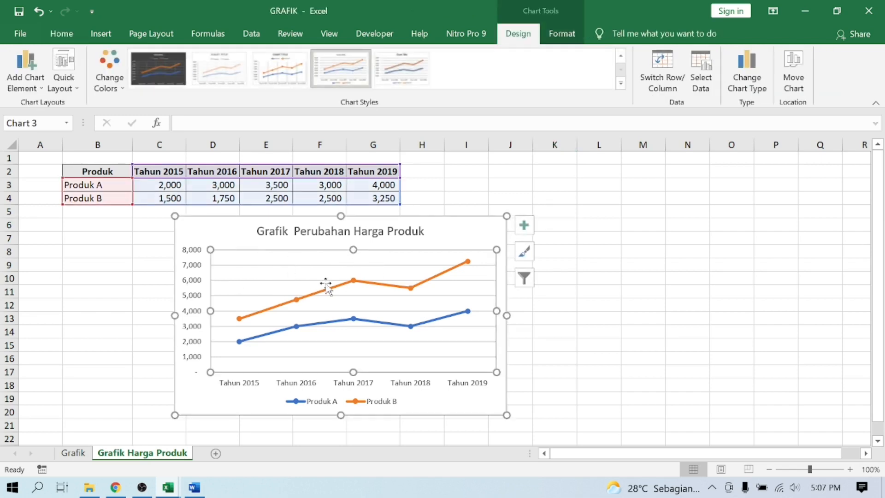
mouse_move(310, 303)
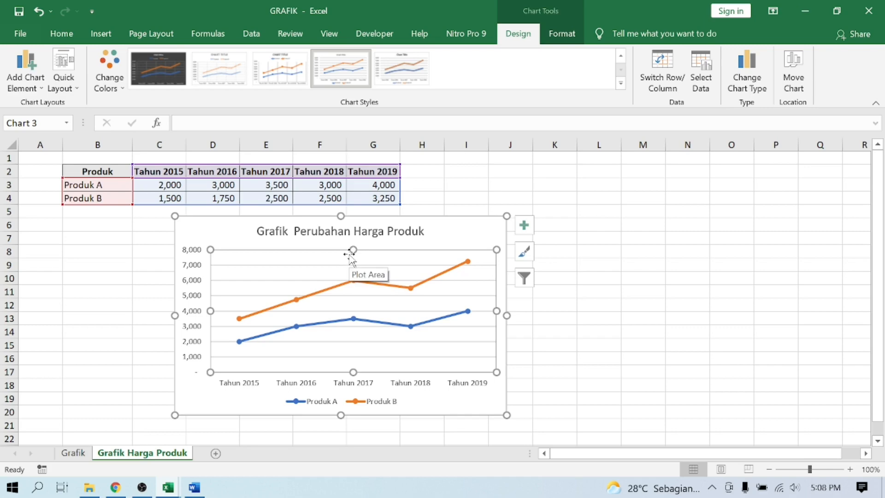
click(318, 406)
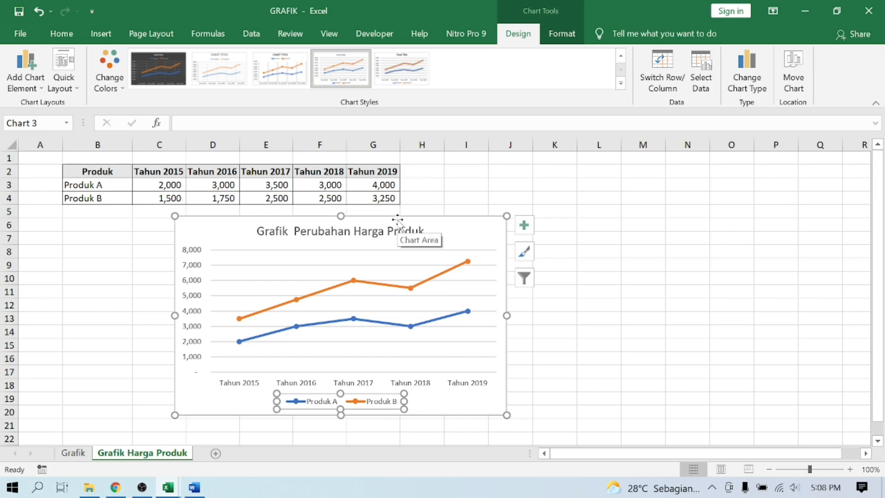
Apply the chart style with a bold title and shadowed lines without markers, and the Colorful palette starting with orange, yellow and green.
click(411, 220)
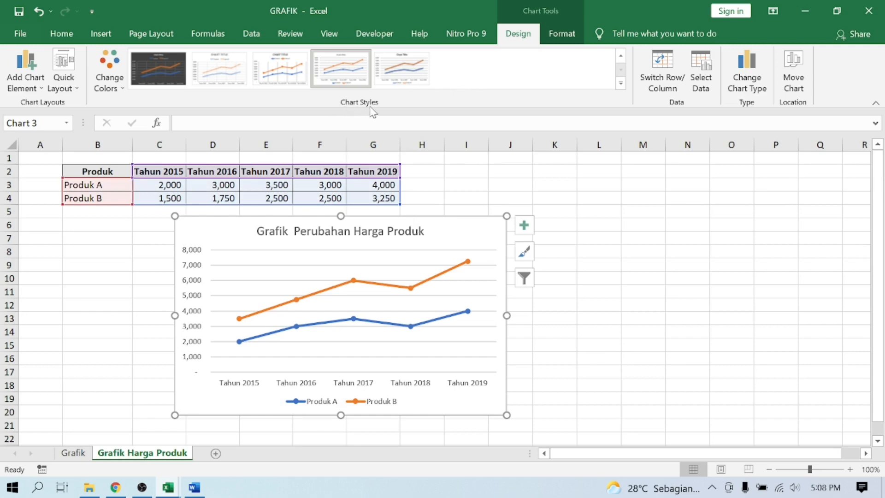
click(620, 84)
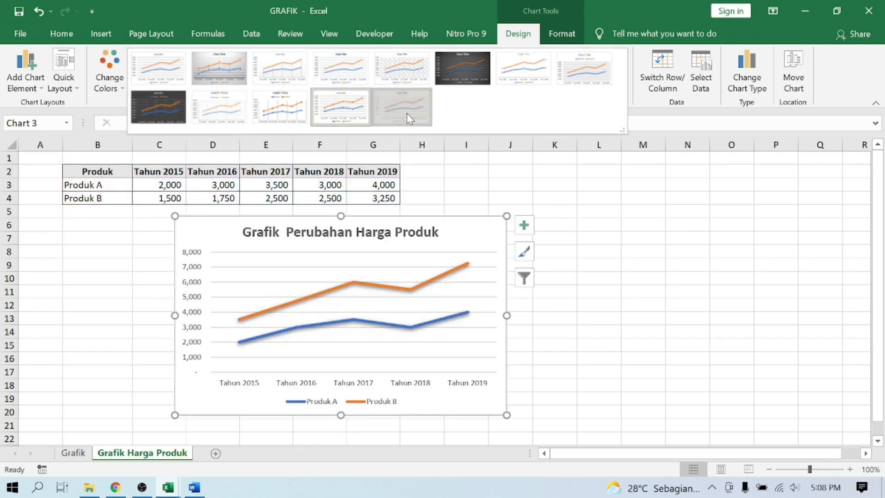
click(407, 115)
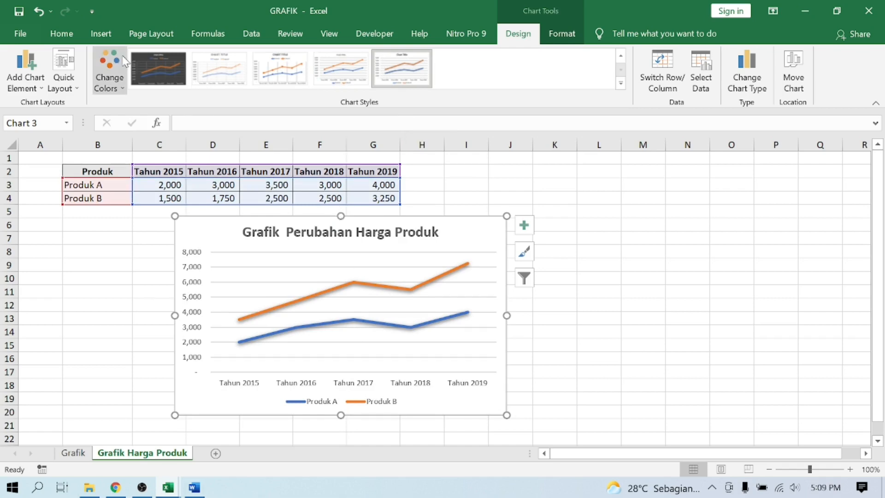
click(117, 77)
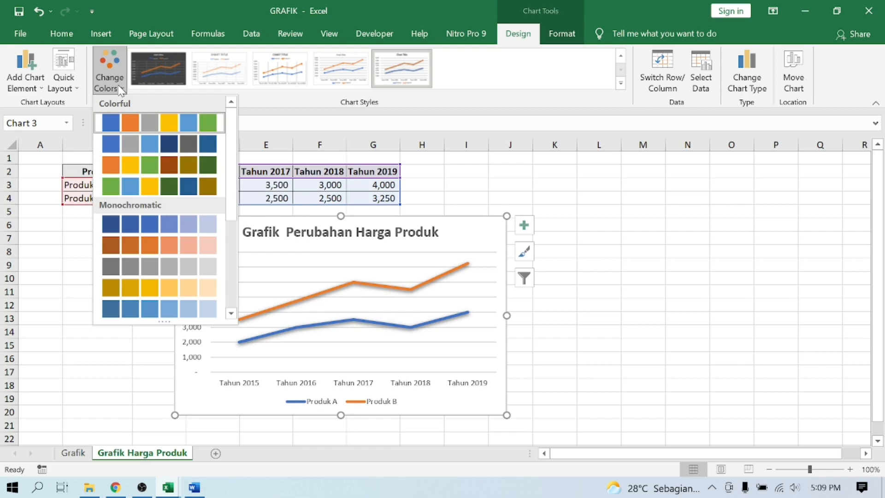
click(130, 169)
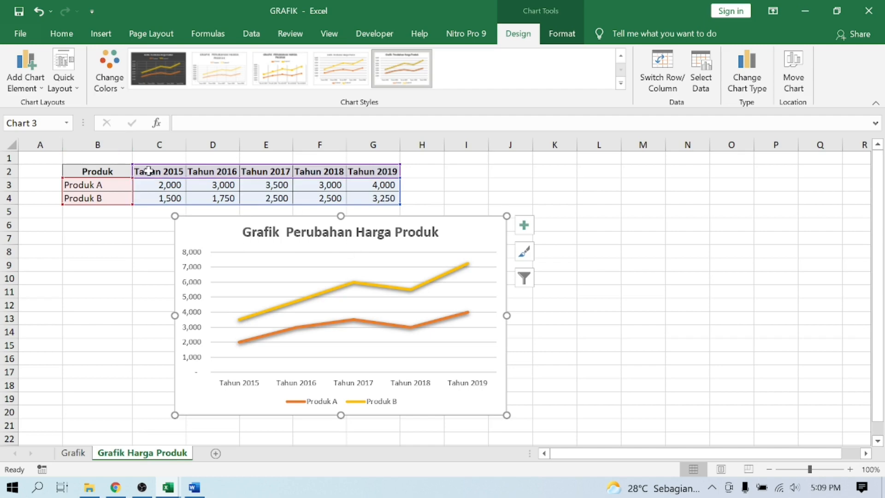
Add horizontal and vertical axis titles to the chart and select each of them.
click(26, 81)
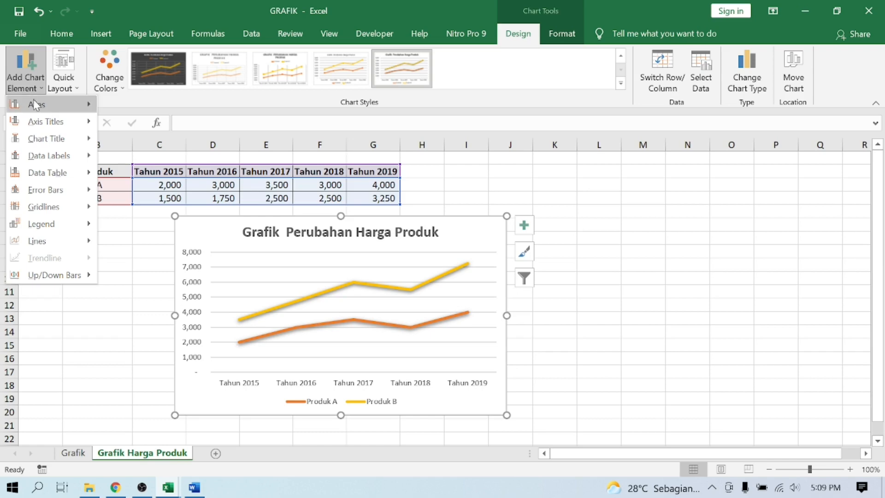
mouse_move(37, 106)
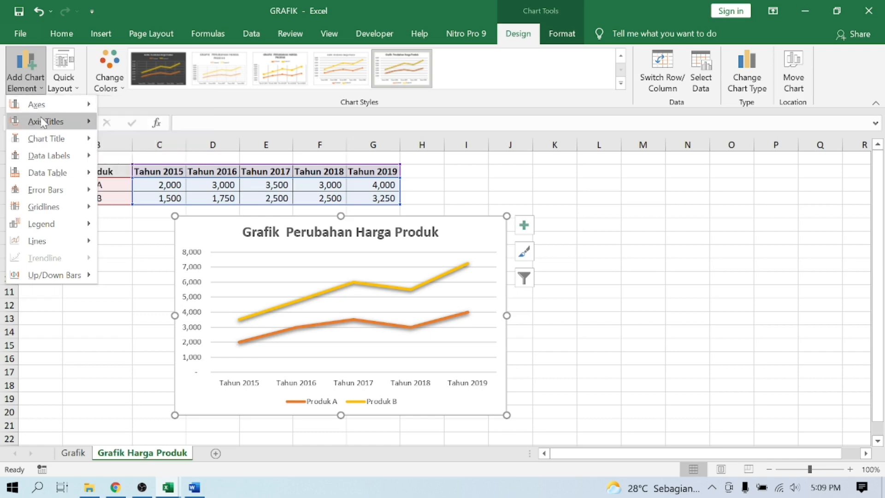
mouse_move(43, 122)
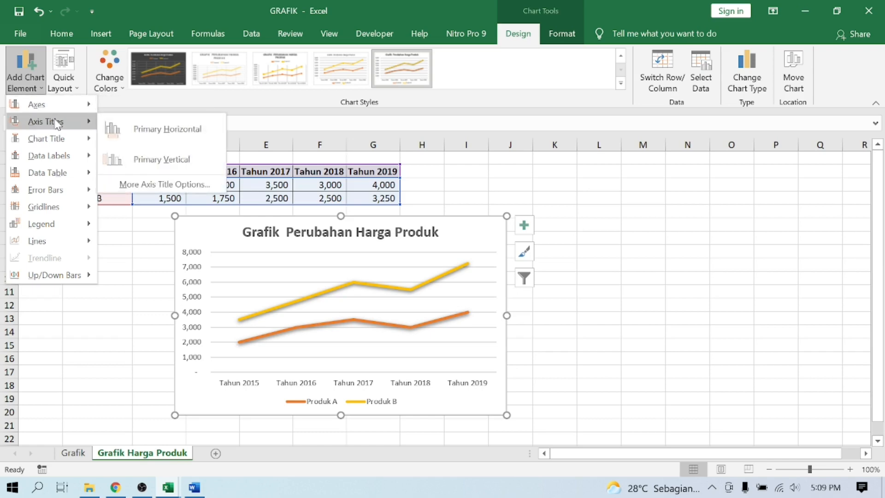
mouse_move(66, 136)
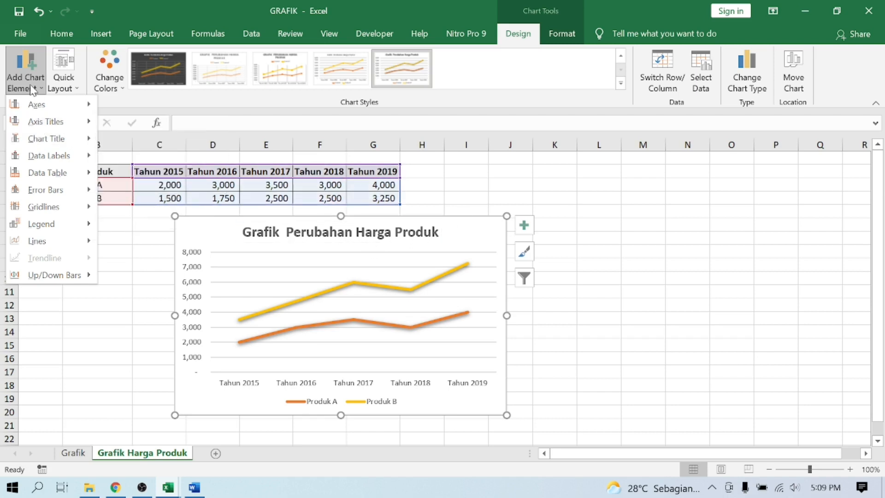
click(525, 226)
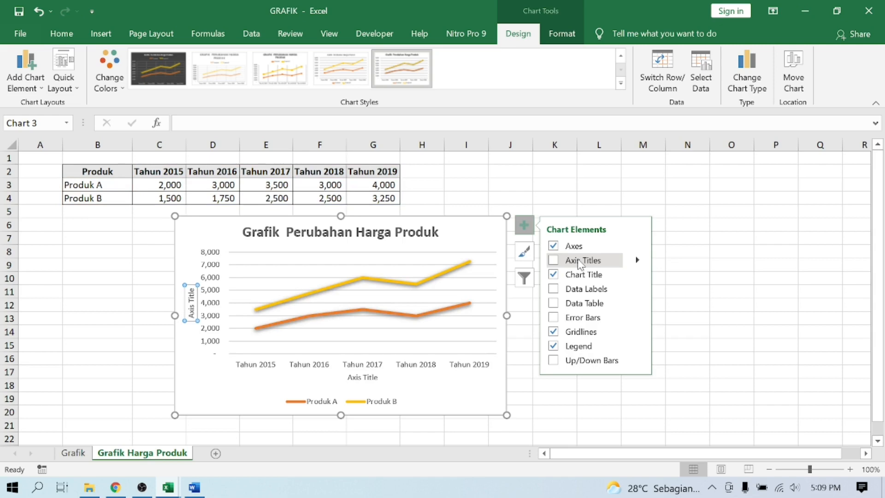
click(554, 261)
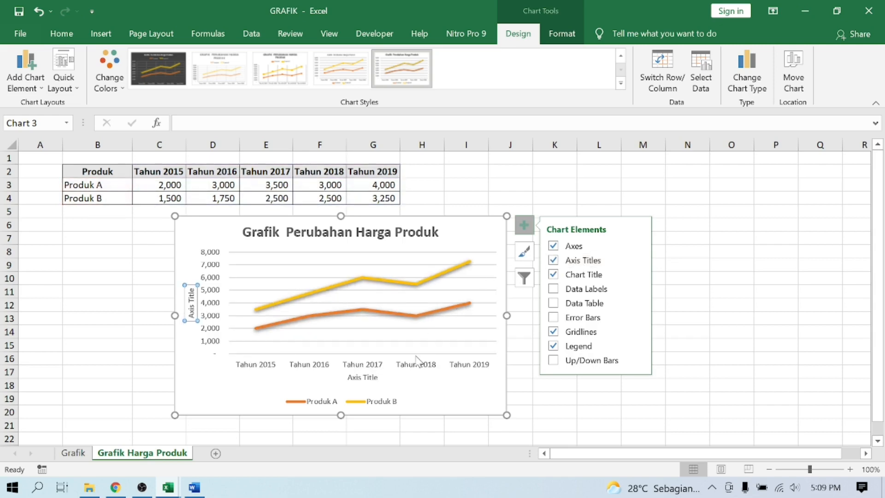
click(368, 378)
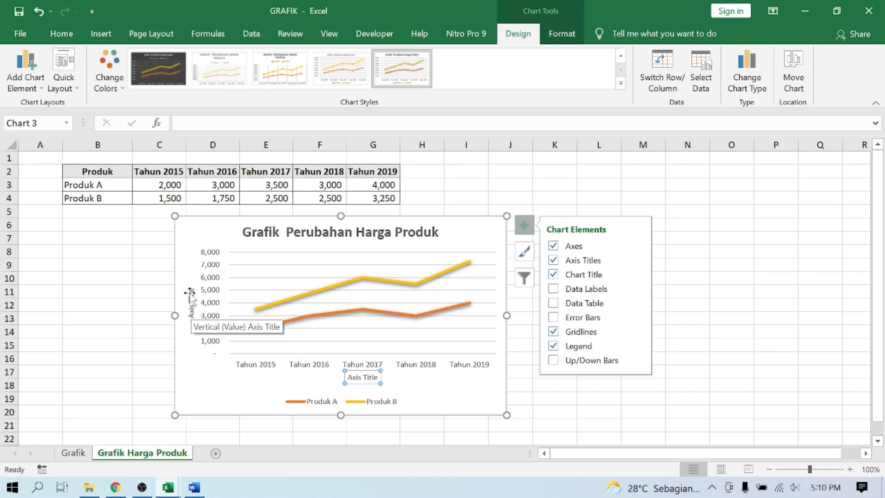
click(355, 377)
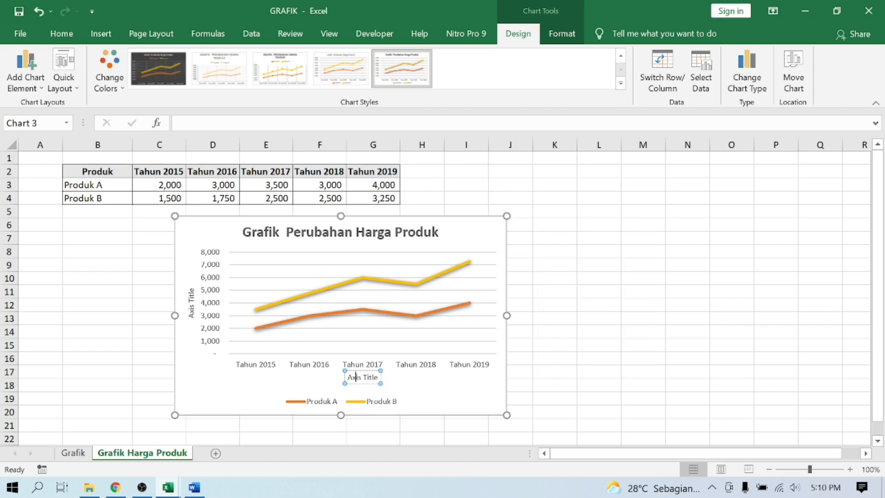
click(191, 303)
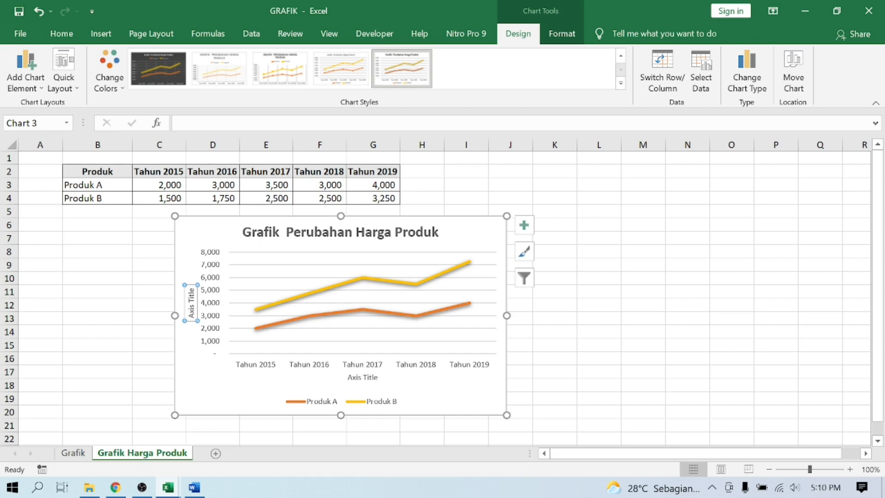
Remove the axis titles from the chart and add data labels to both product lines.
click(526, 225)
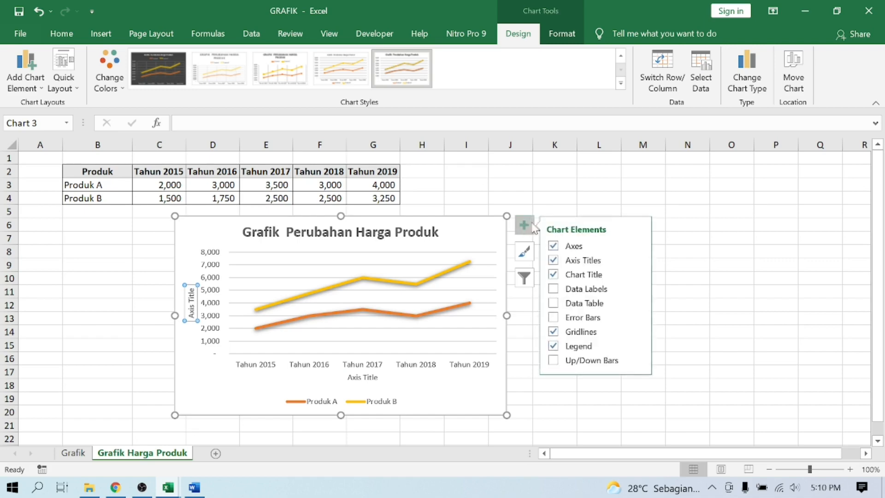
click(553, 260)
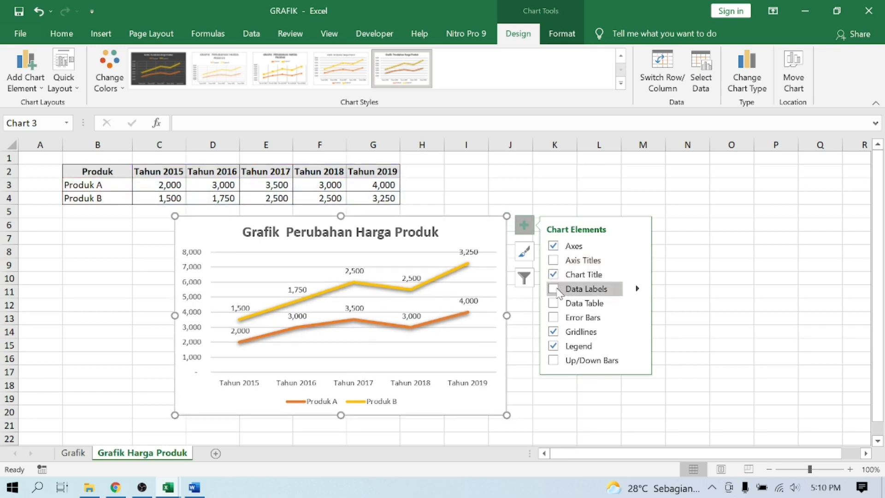
click(555, 289)
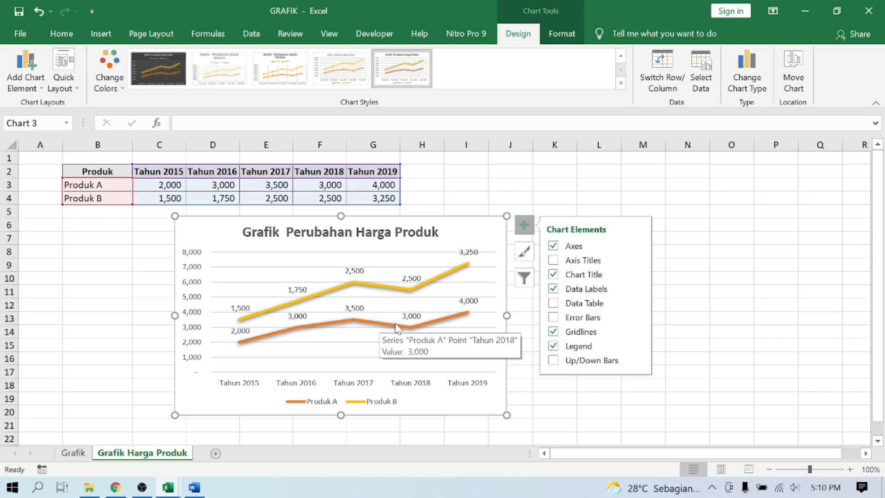
Place the data labels of both product lines above their points.
mouse_move(410, 329)
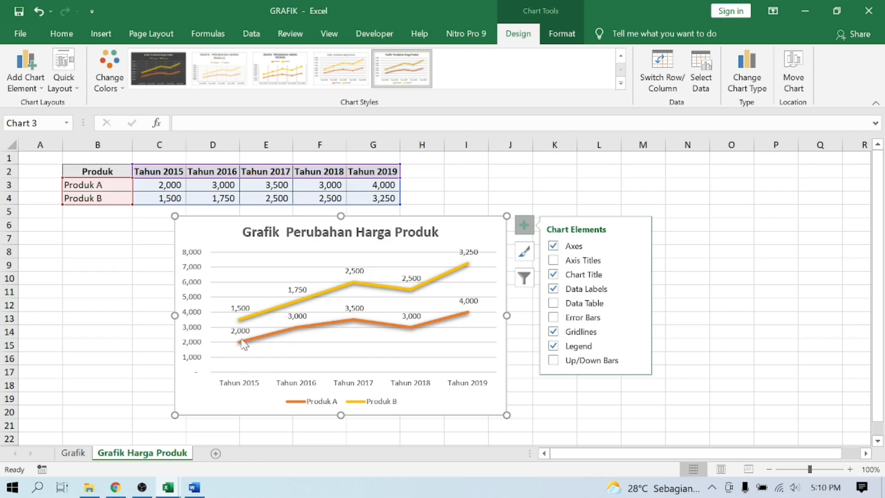
mouse_move(240, 340)
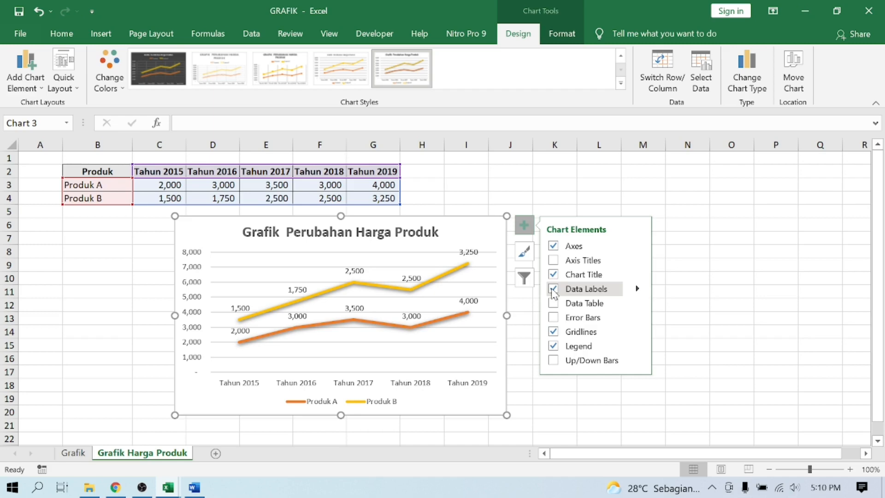
mouse_move(641, 291)
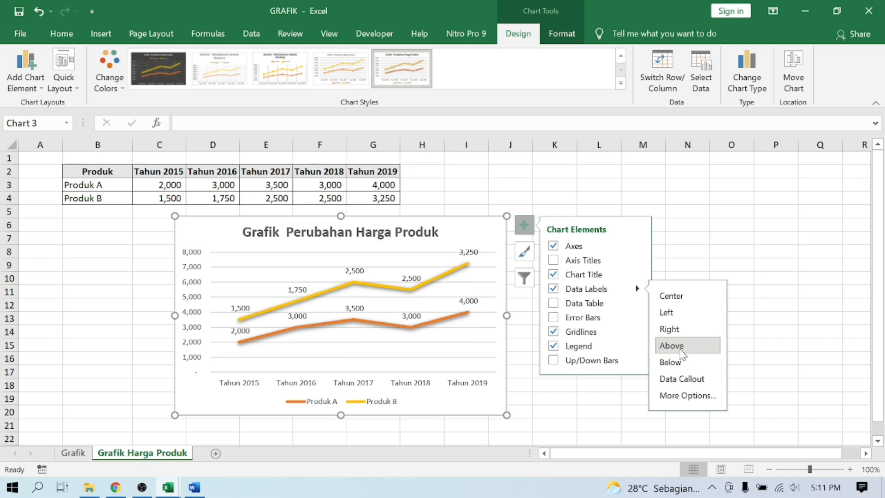
click(681, 353)
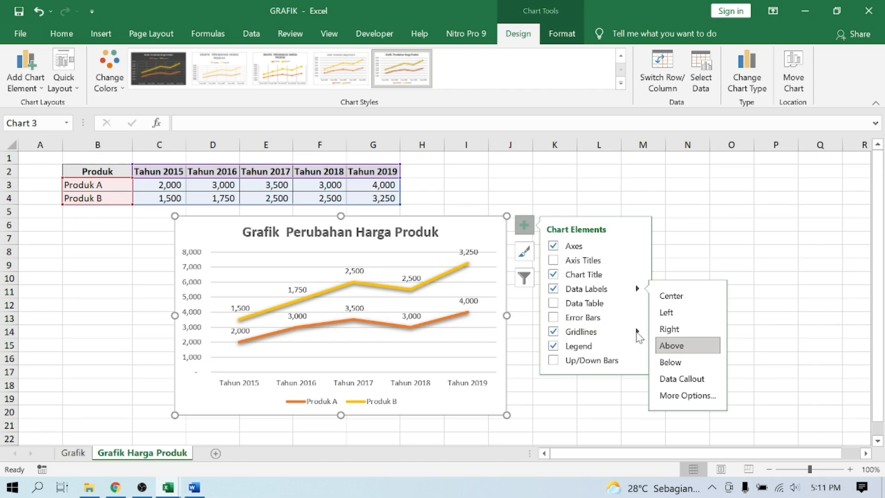
mouse_move(637, 332)
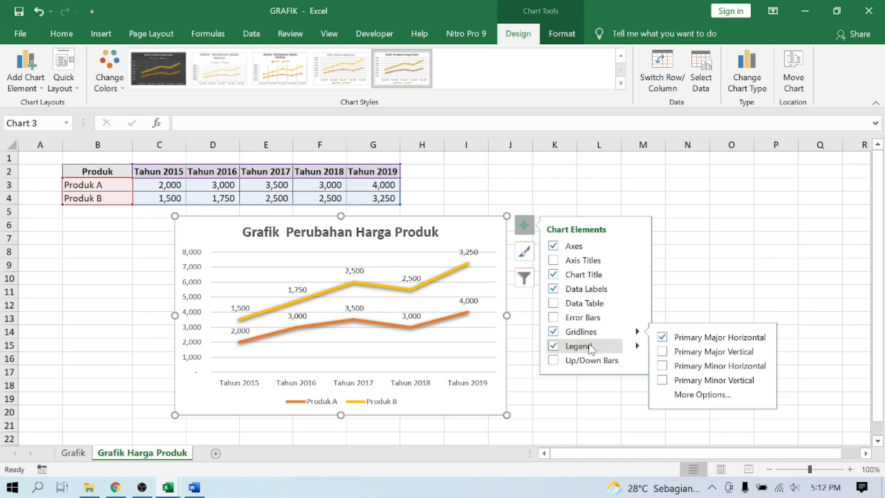
click(524, 252)
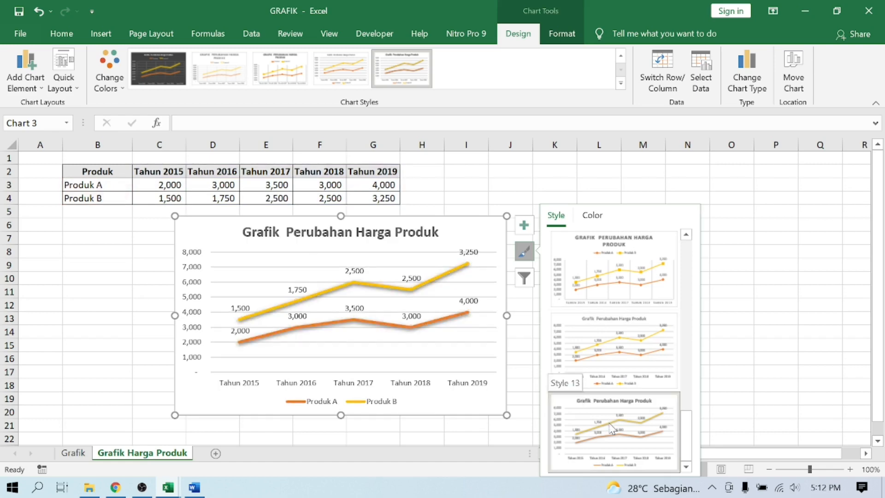
click(592, 215)
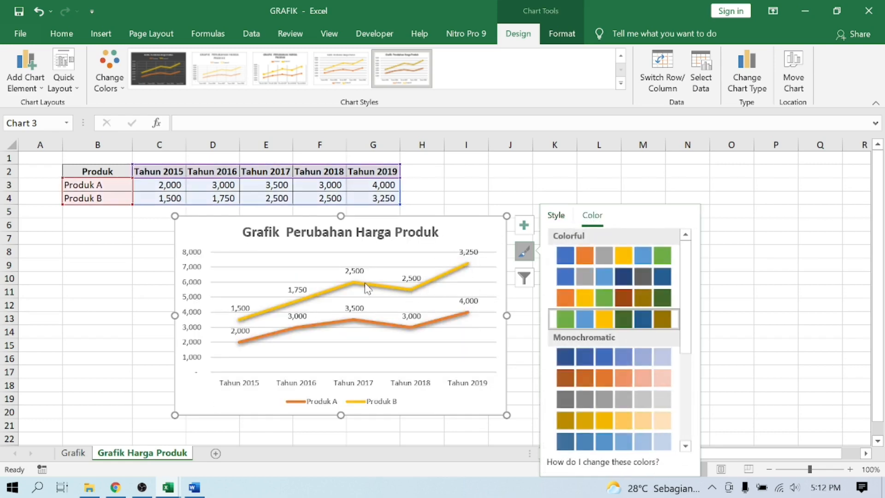
Filter the chart so that only the Produk A series is plotted.
mouse_move(344, 288)
click(525, 279)
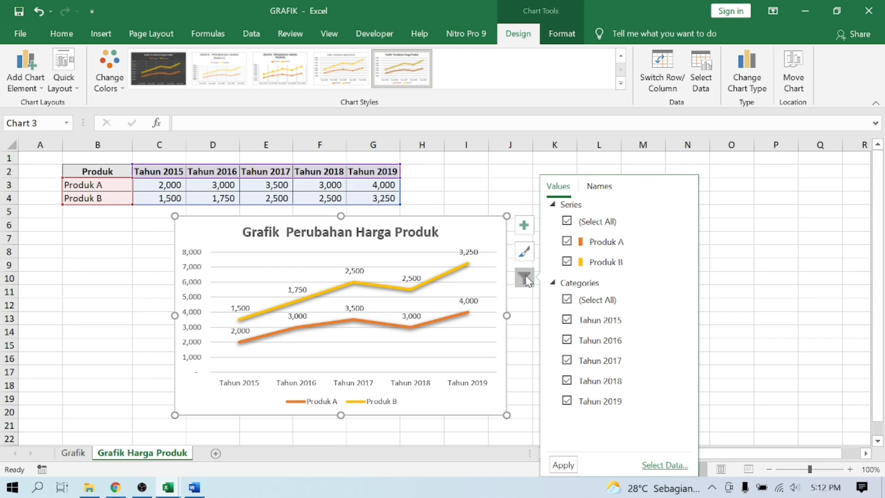
click(567, 221)
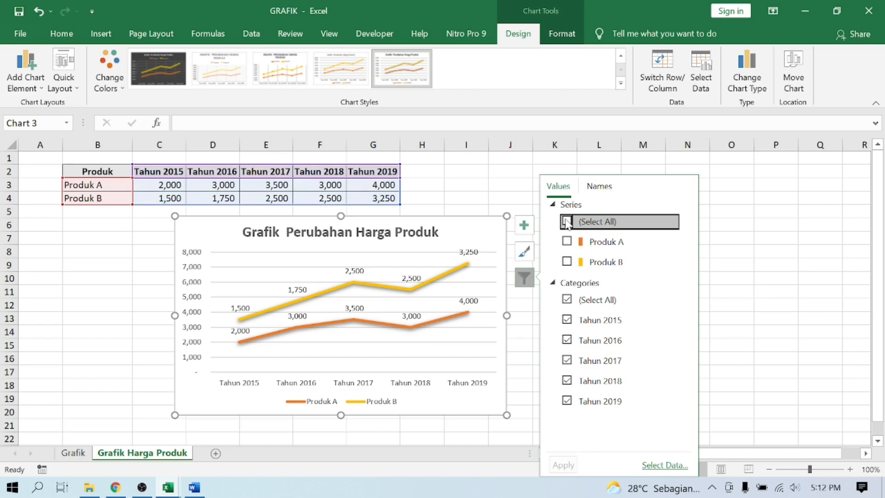
click(567, 242)
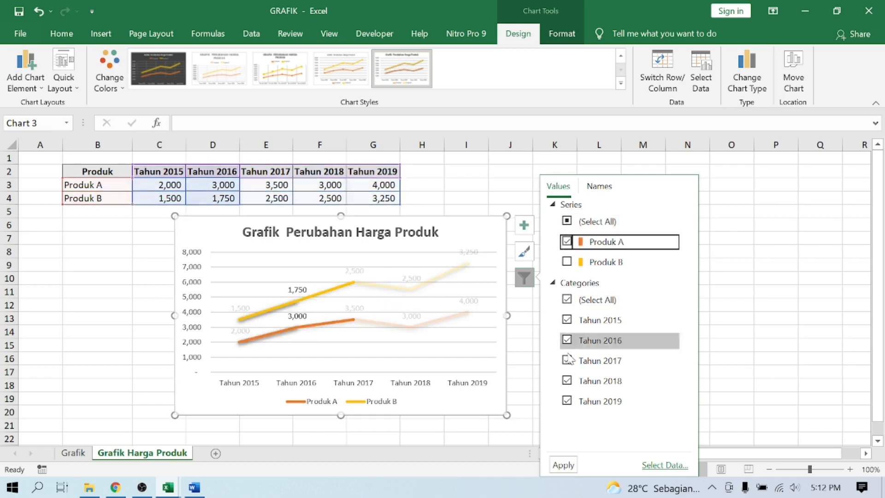
click(563, 465)
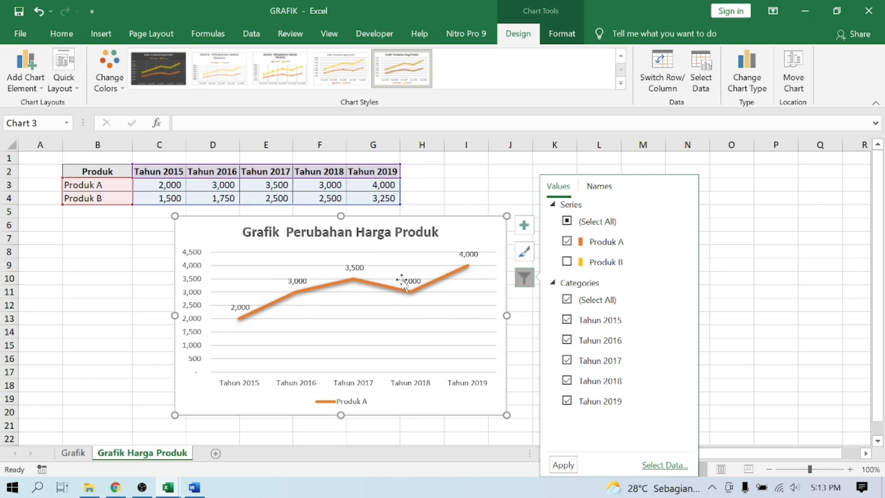
Include Produk B in the chart filter again and limit the categories to Tahun 2015, Tahun 2017 and Tahun 2019.
click(568, 262)
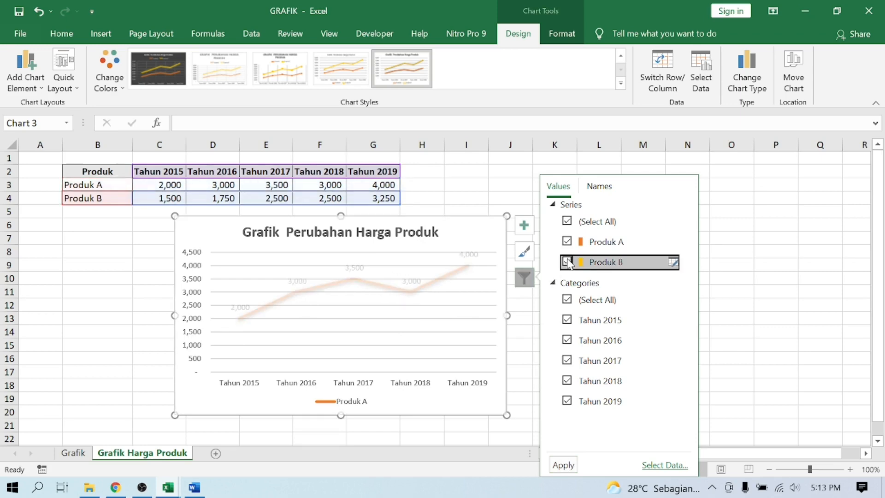
click(567, 300)
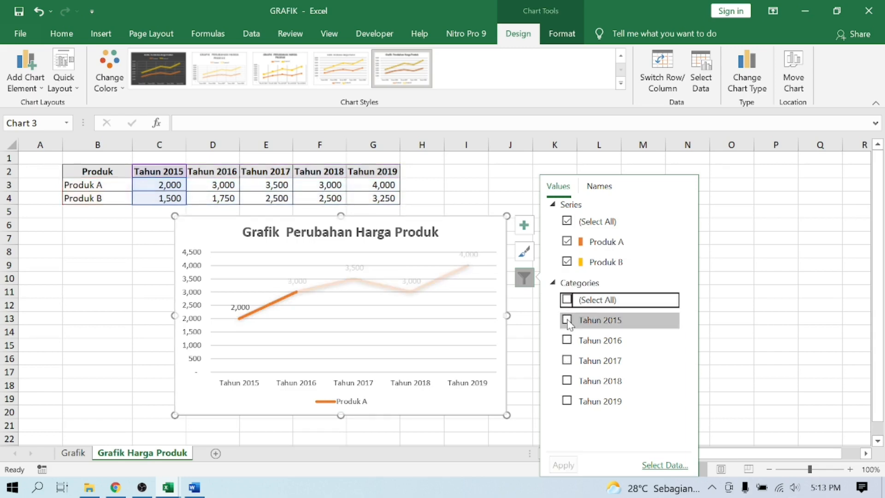
click(566, 320)
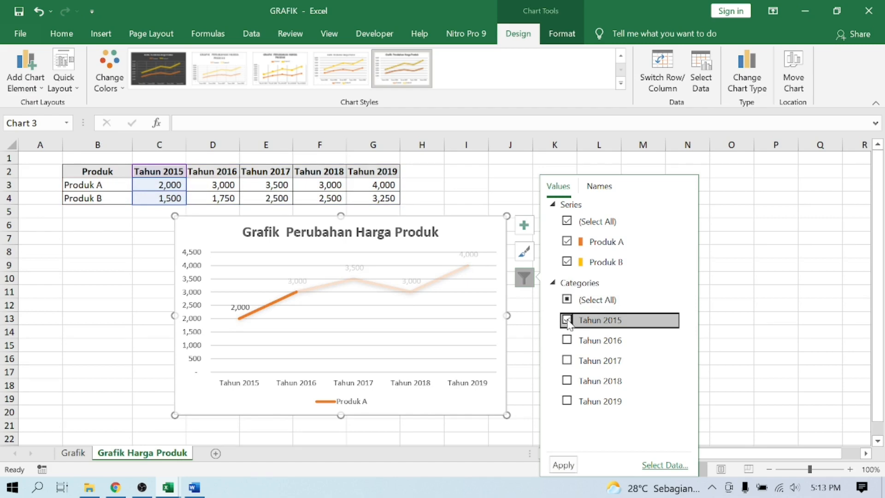
click(568, 361)
click(567, 401)
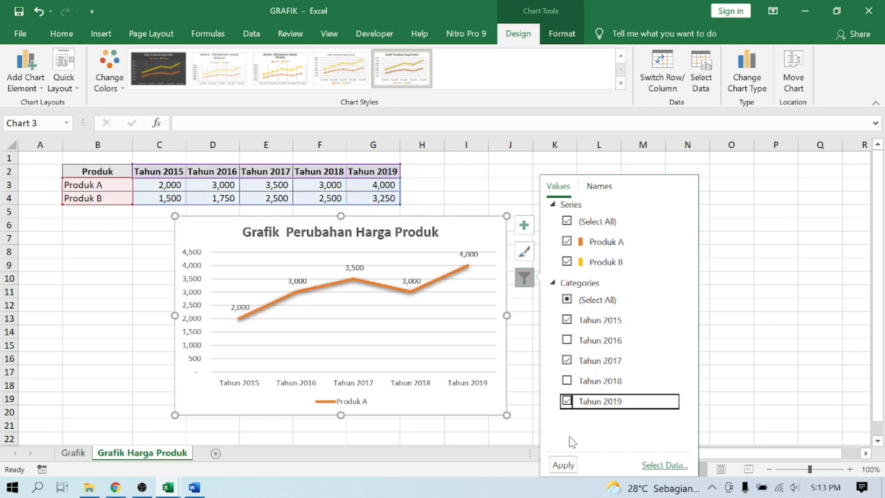
click(563, 465)
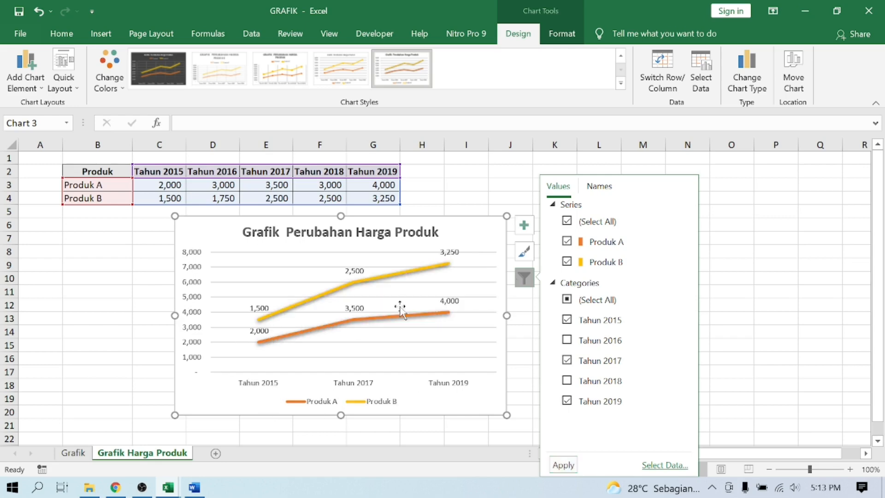
Apply the chart filter with all year categories selected again.
click(567, 300)
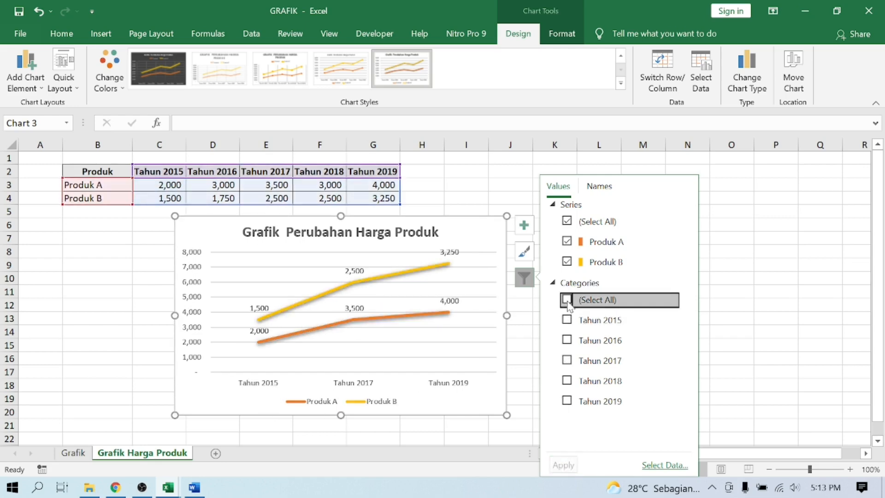
click(567, 300)
click(563, 465)
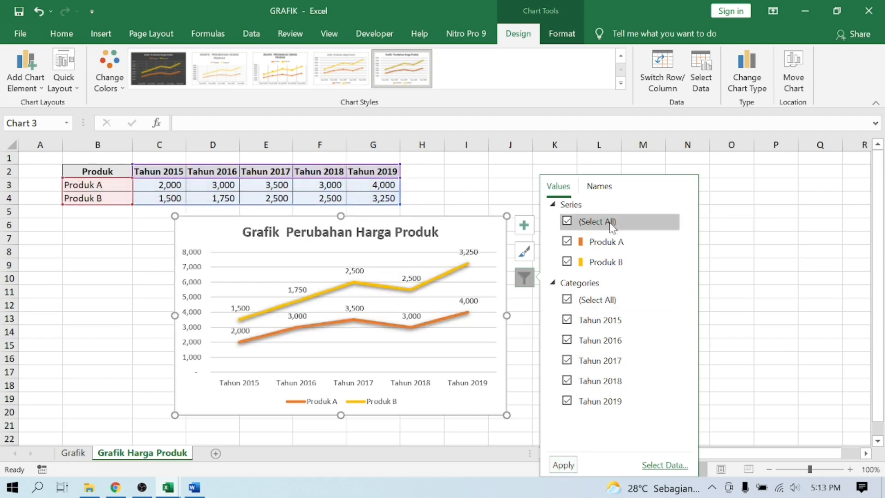
Set the chart's series names to (None), apply it, and restore the names from Column B.
click(597, 184)
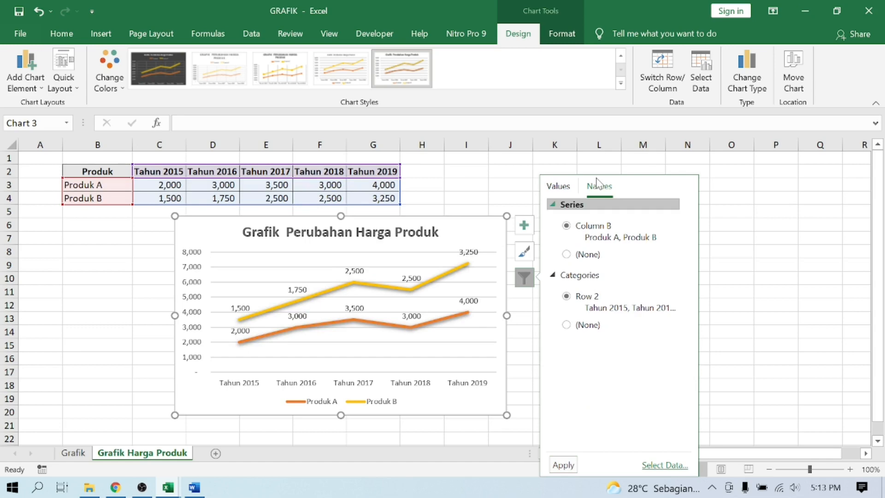
click(586, 254)
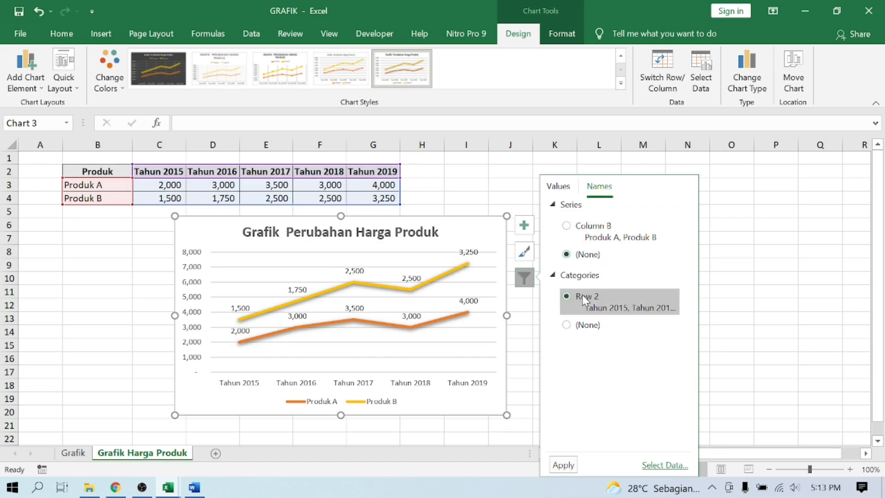
click(567, 225)
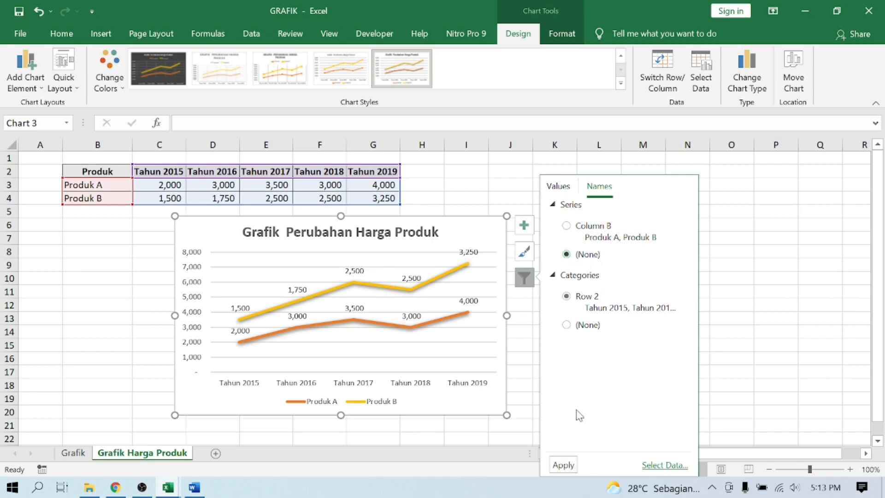
click(565, 465)
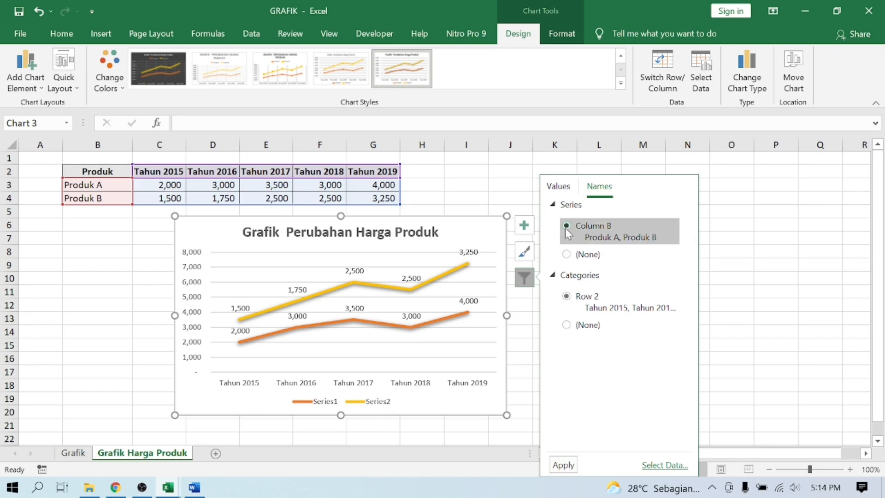
click(564, 465)
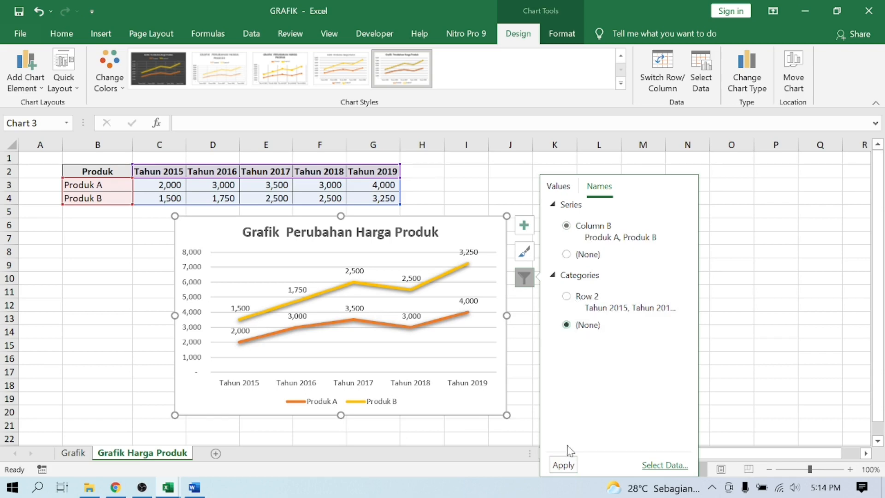
Apply (None) as the chart's category names, restore them from Row 2, and close the chart filter.
click(564, 465)
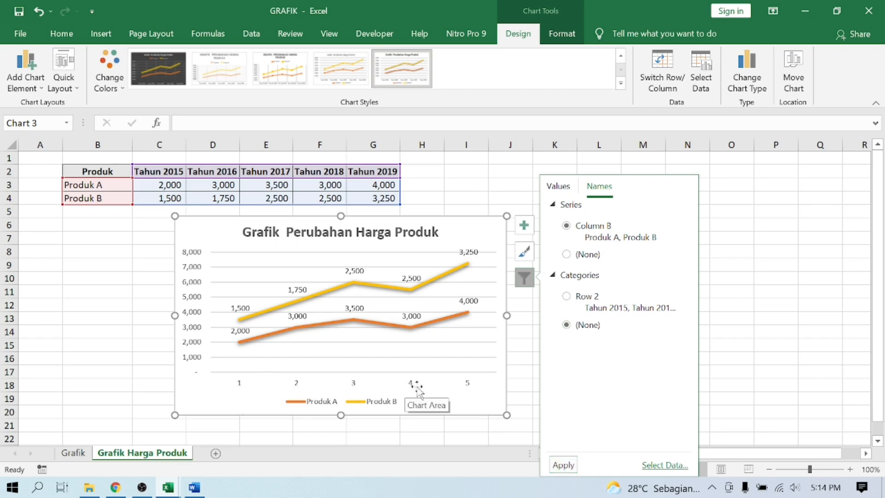
click(576, 299)
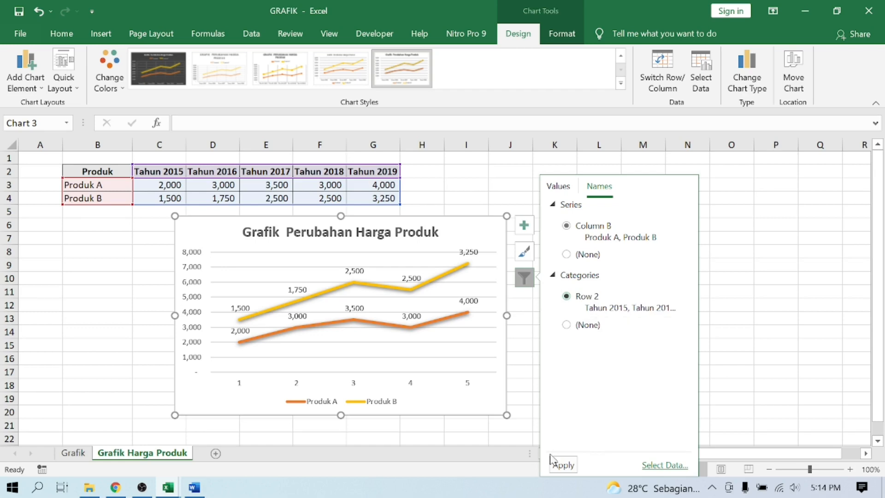
click(566, 465)
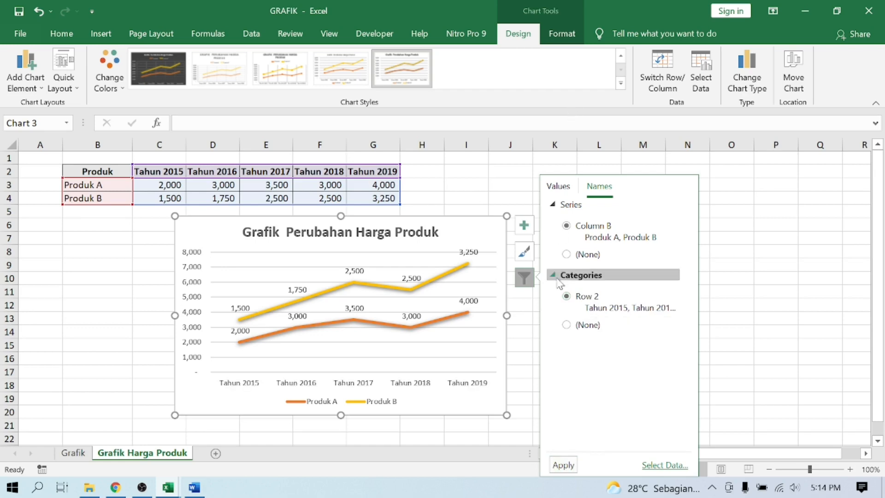
click(524, 277)
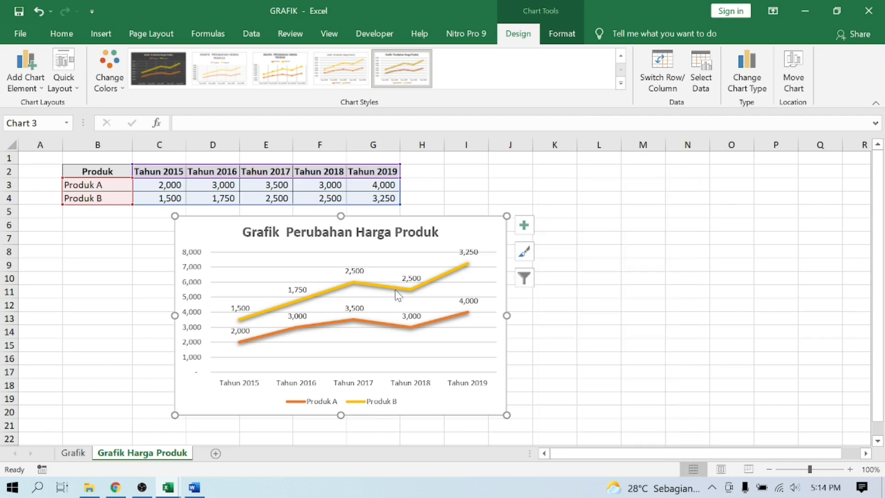
Open the chart area's formatting options and try a solid blue fill as its background.
double_click(438, 251)
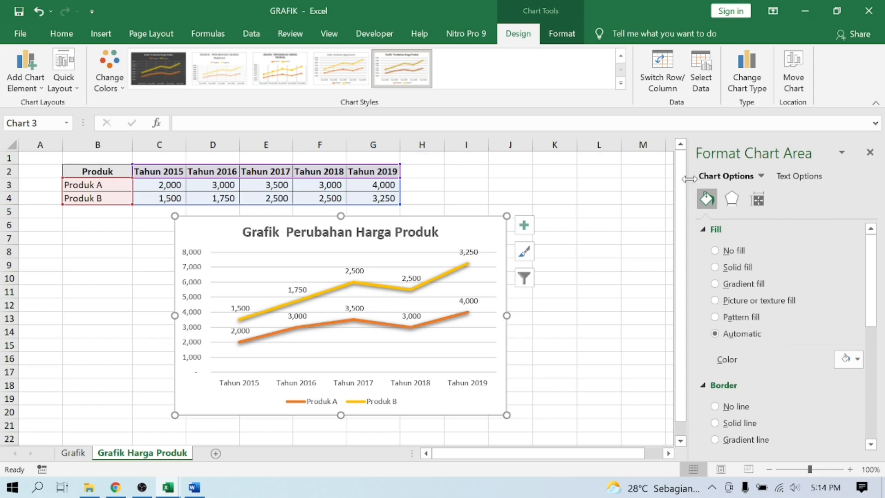
click(732, 199)
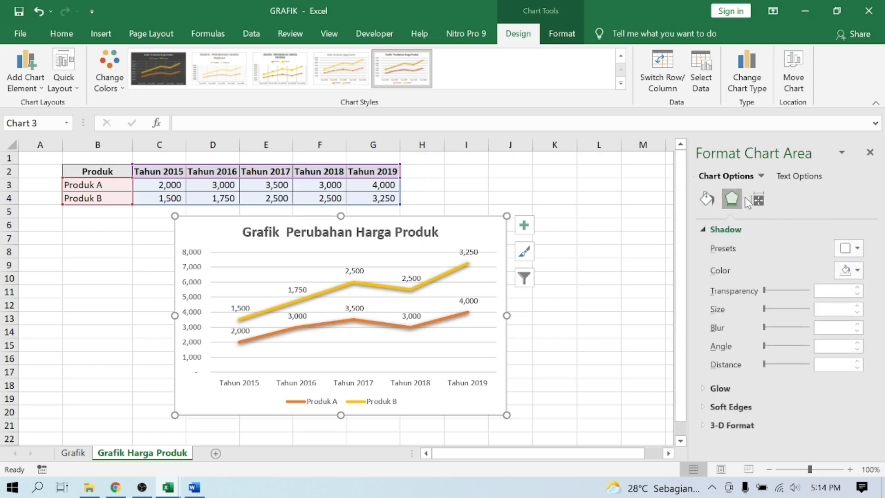
click(757, 201)
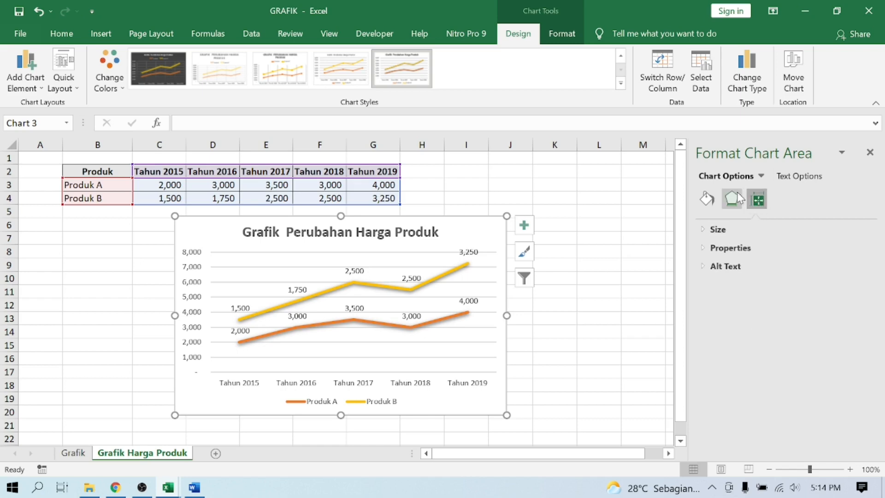
click(712, 194)
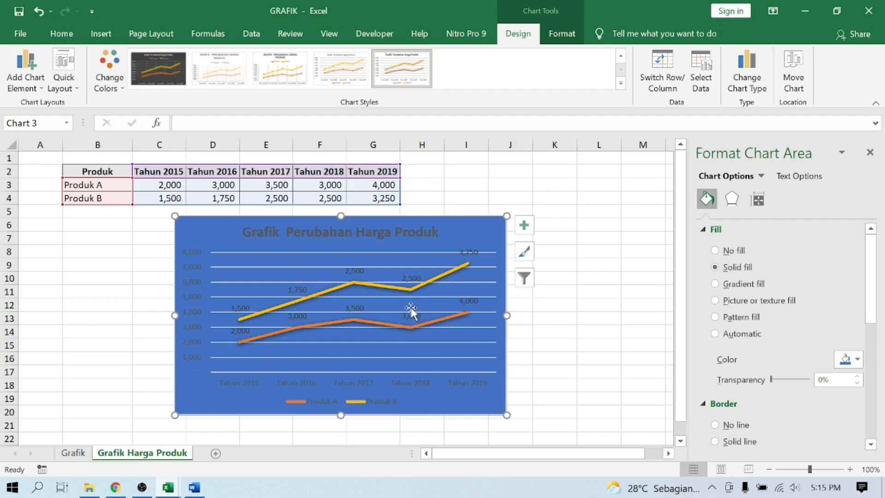
Try the gradient and texture fills on the chart area and finish with the dotted pattern fill.
click(765, 286)
click(759, 300)
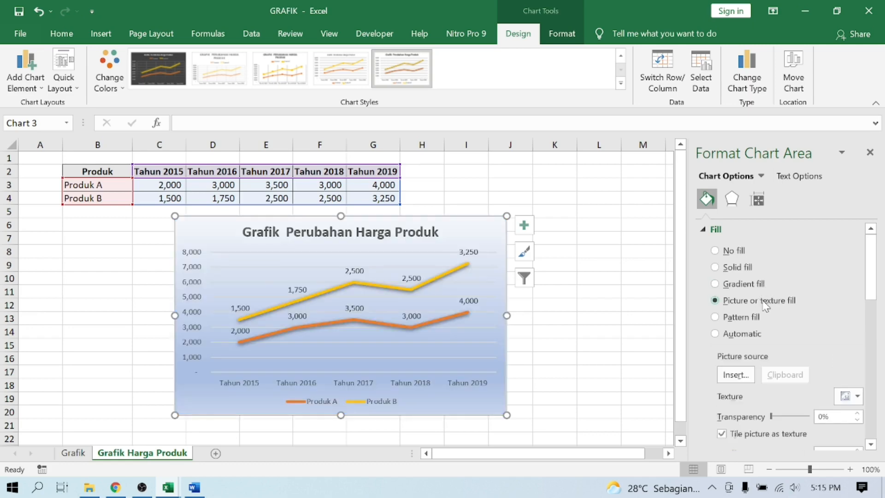
click(743, 318)
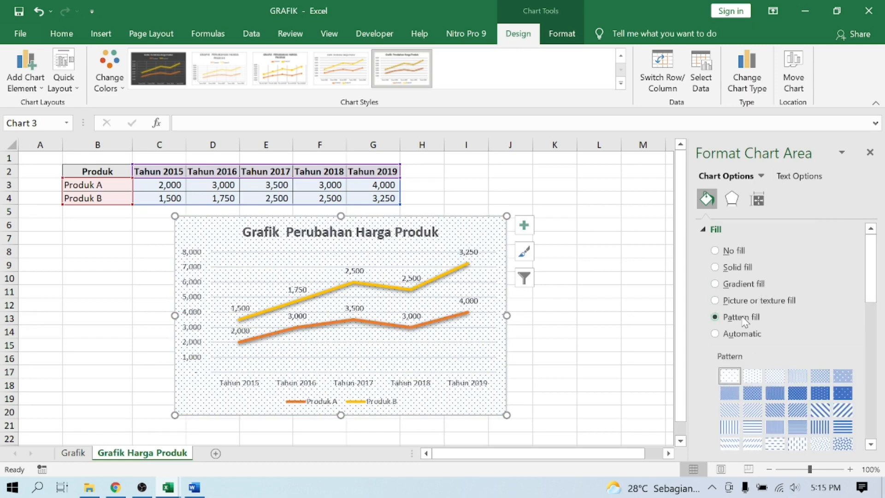
click(746, 302)
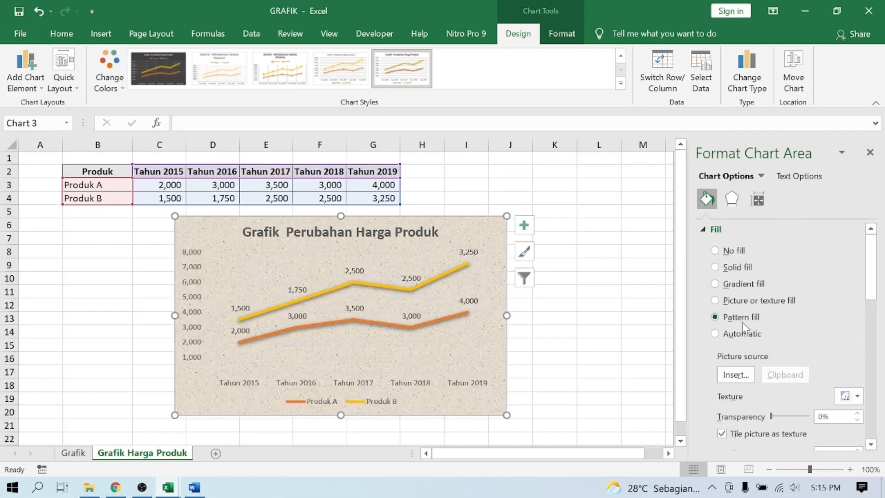
click(742, 321)
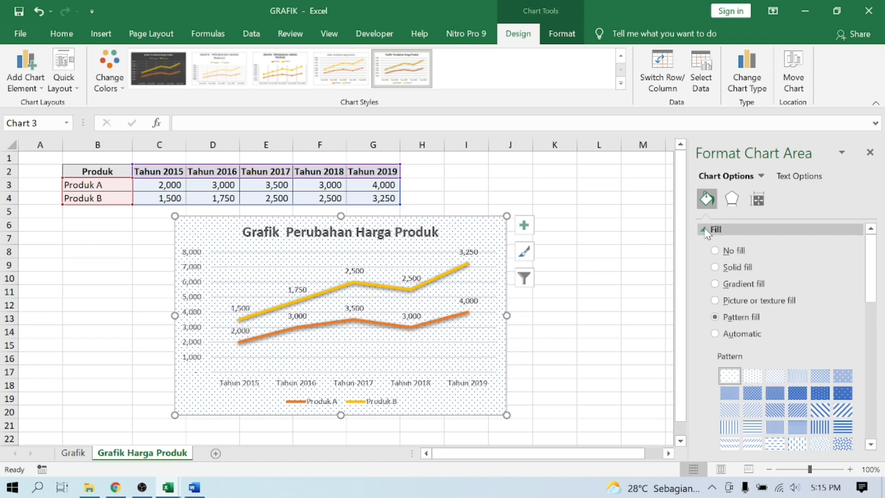
Remove the chart area's pattern fill, briefly try a solid fill, and finish with no fill.
click(734, 252)
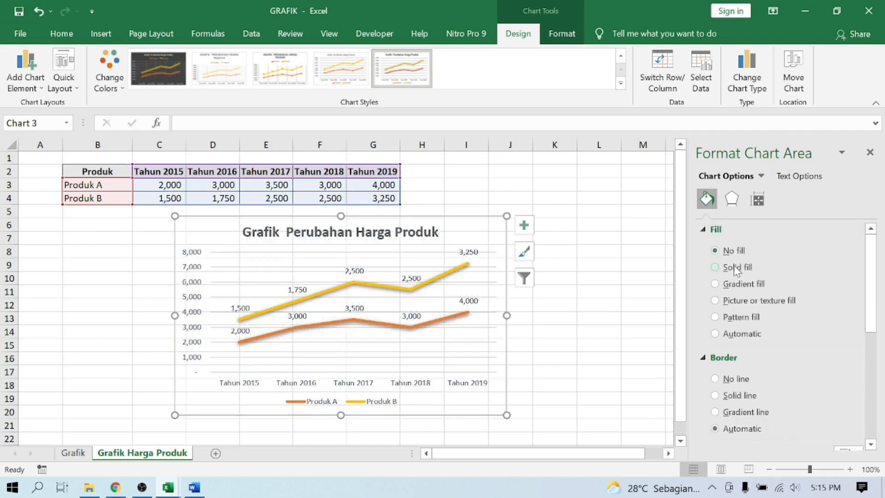
click(736, 268)
click(732, 252)
click(705, 232)
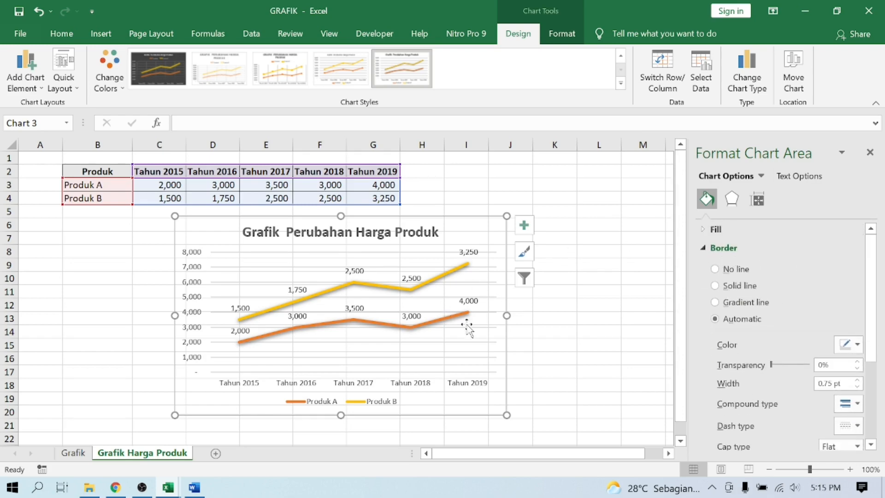
Give the Produk B line built-in markers with the circle type.
click(411, 288)
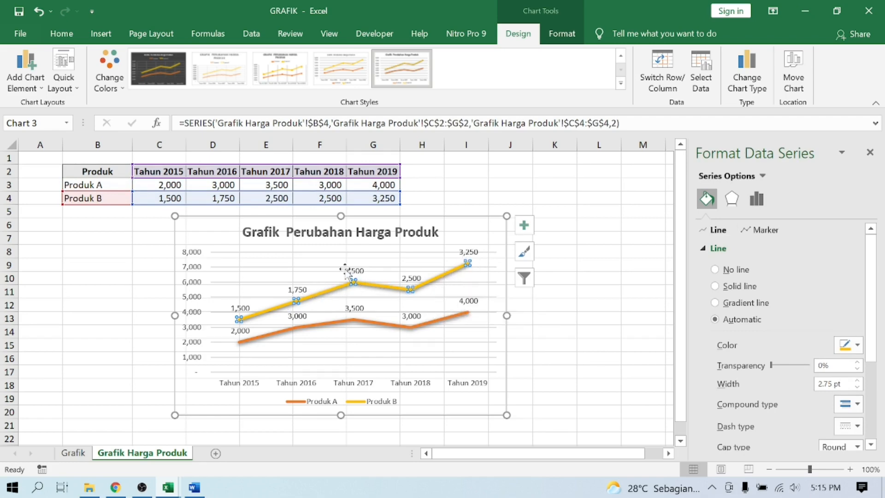
click(436, 283)
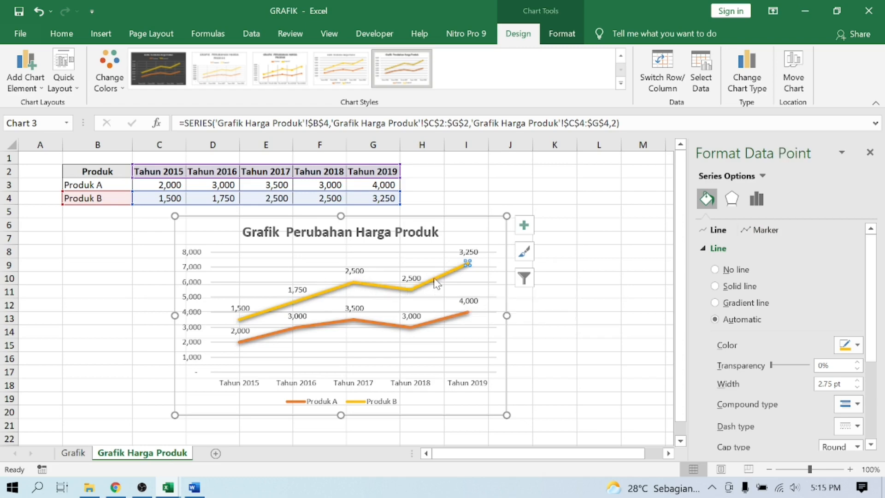
click(495, 253)
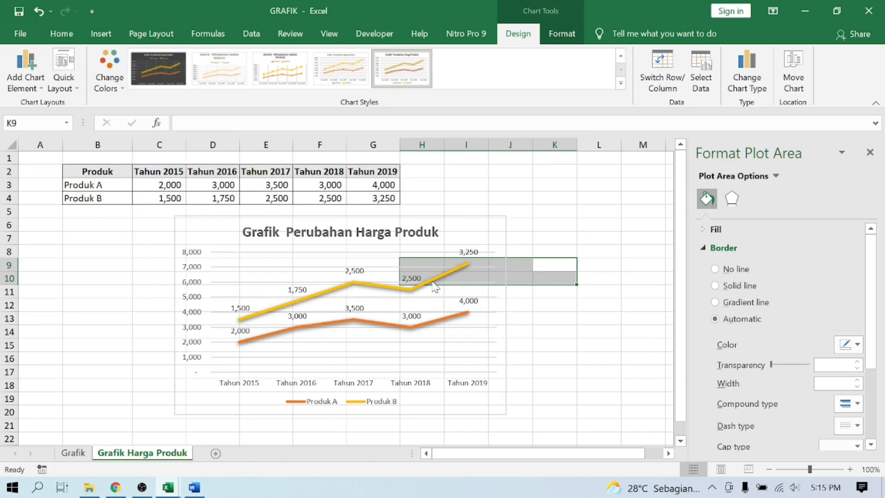
click(433, 282)
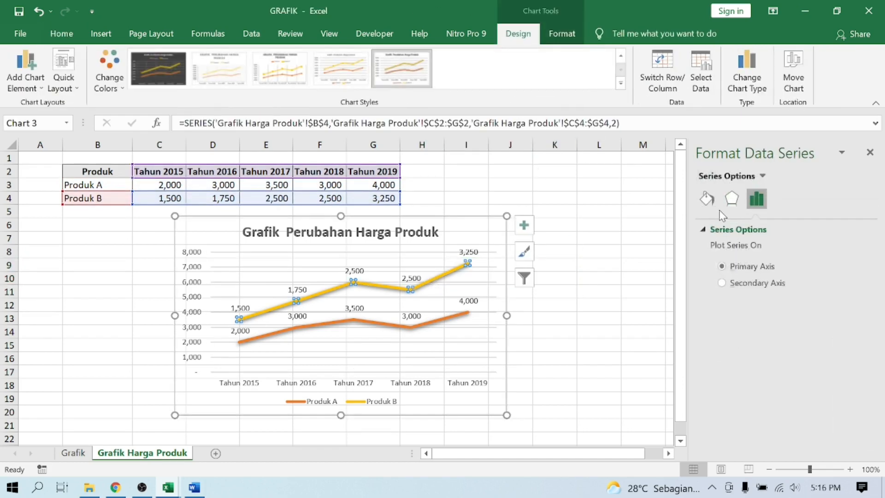
click(709, 204)
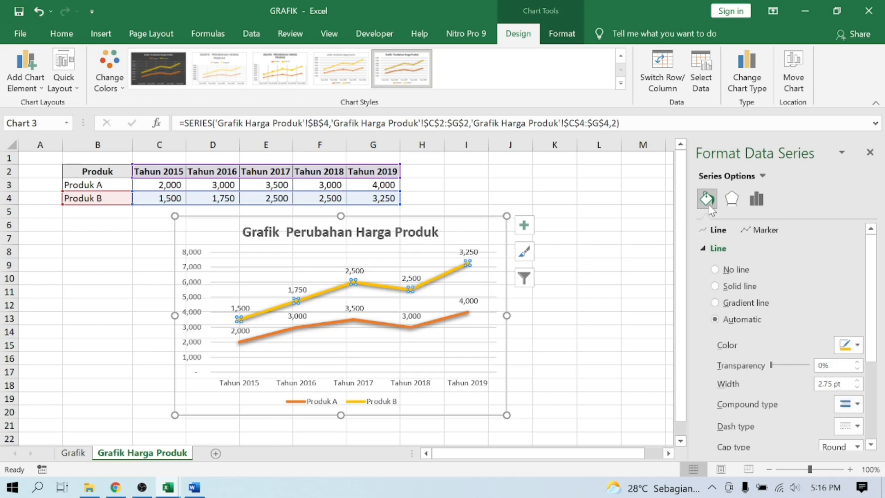
click(757, 230)
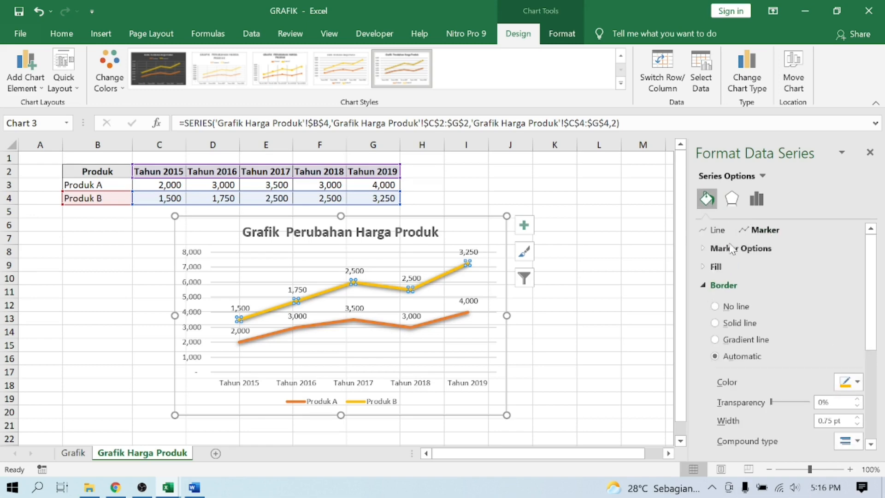
click(704, 248)
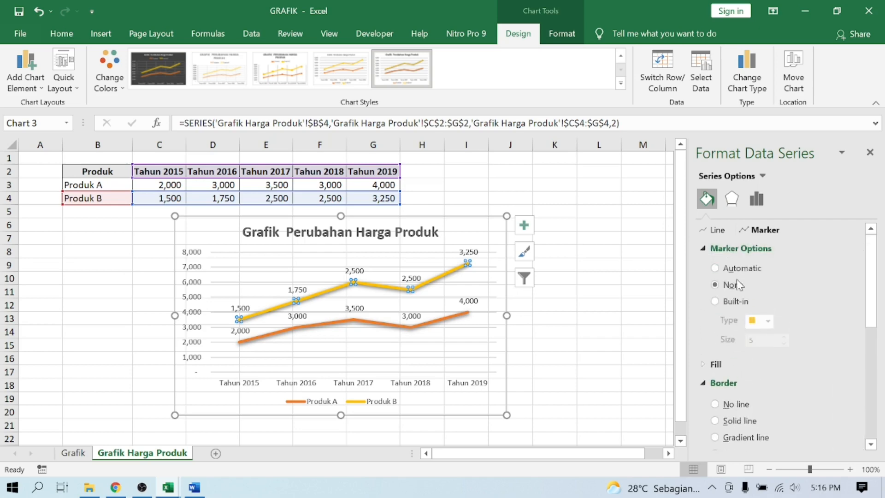
click(714, 301)
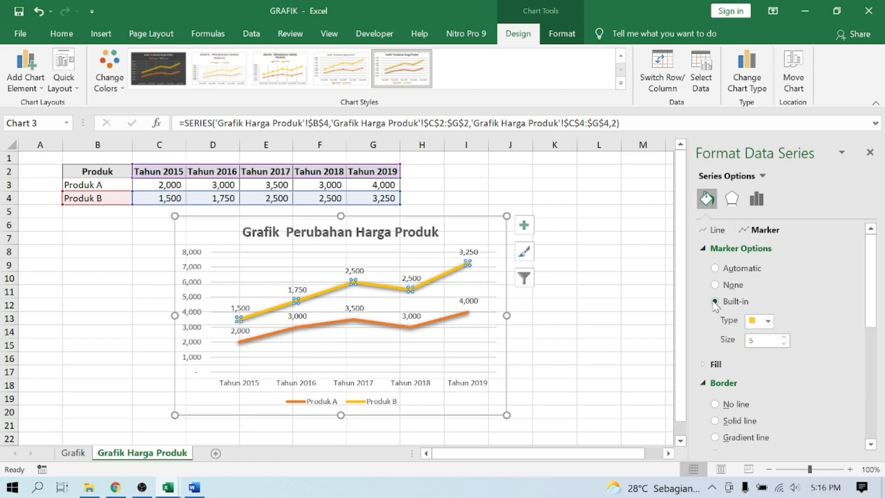
click(768, 320)
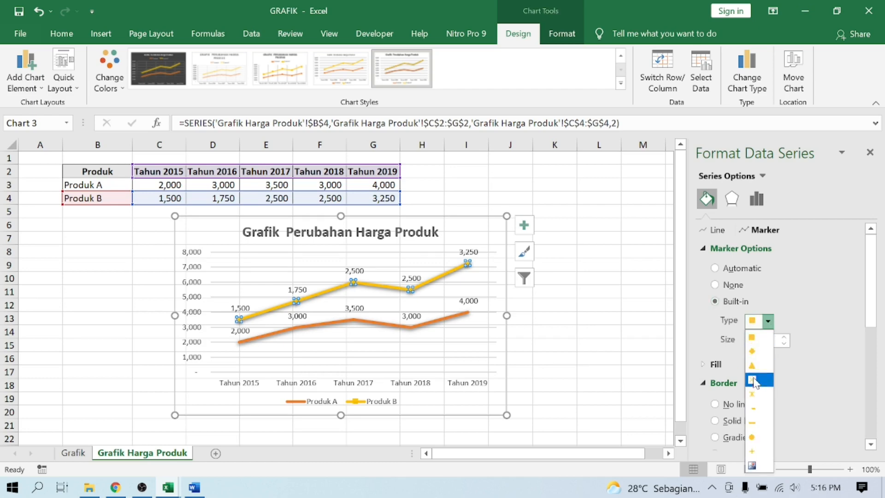
click(758, 439)
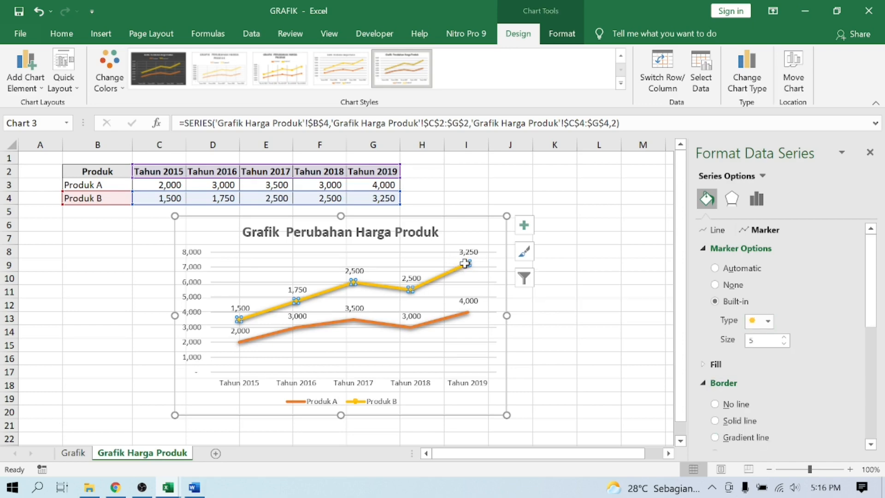
Set the size of the Produk B line's circle markers to 9.
mouse_move(469, 263)
click(784, 337)
click(783, 338)
click(783, 337)
click(784, 337)
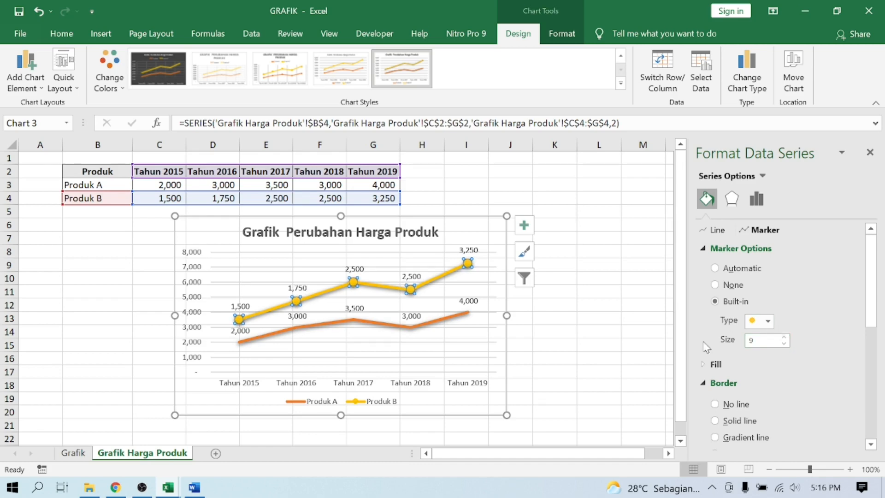
Give the Produk A line built-in square markers and set their size to 11.
click(439, 322)
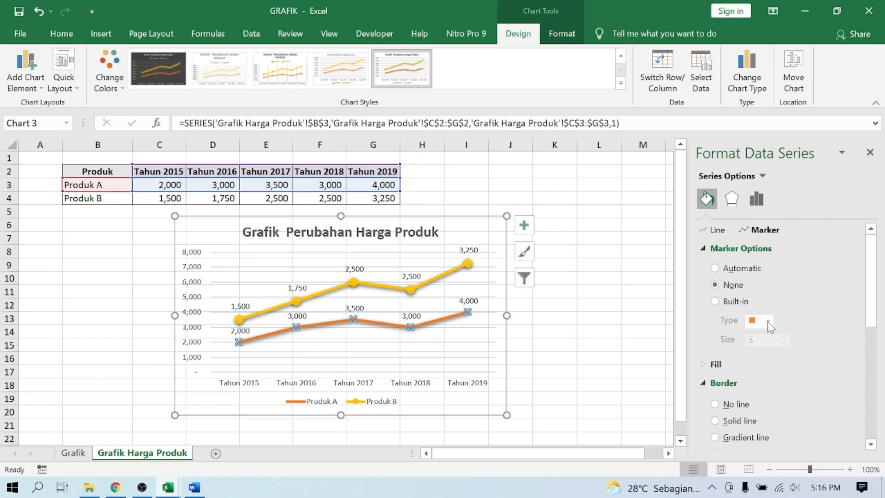
click(729, 306)
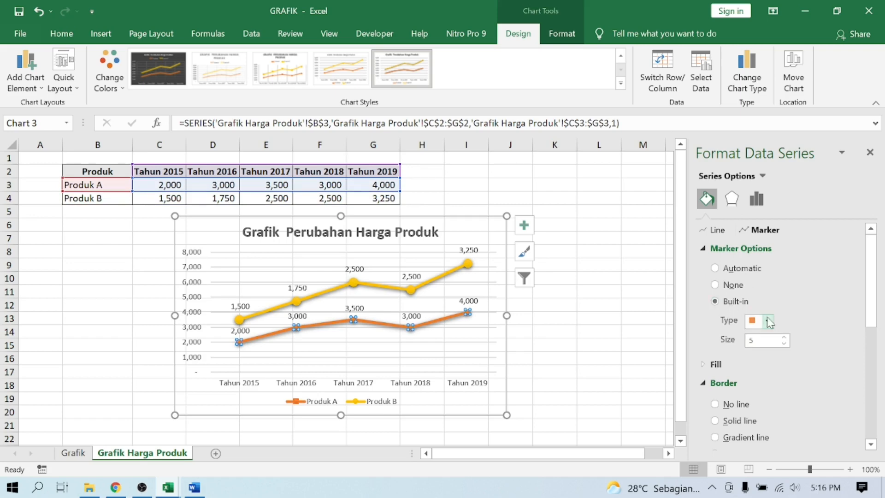
click(784, 337)
click(783, 336)
click(783, 336)
click(783, 336)
click(783, 337)
click(783, 337)
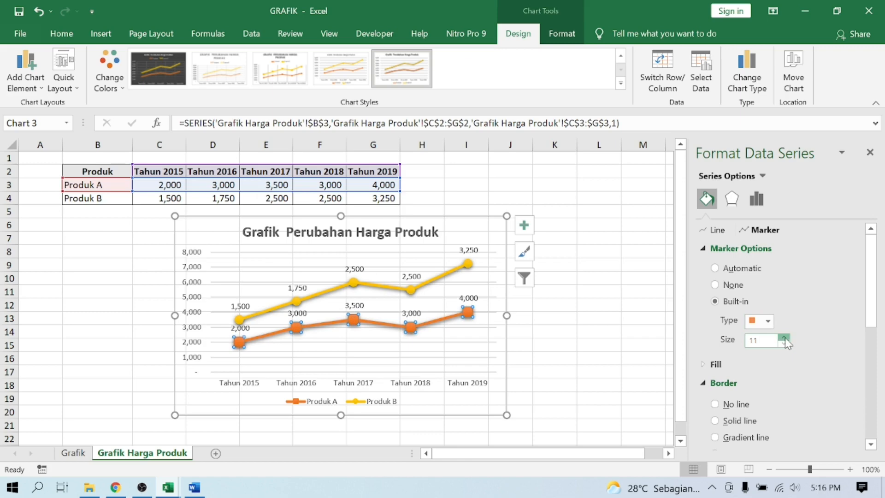
Try the pattern and texture fills on the Produk A markers and restore their automatic fill.
click(702, 364)
drag(877, 245, 876, 302)
click(750, 276)
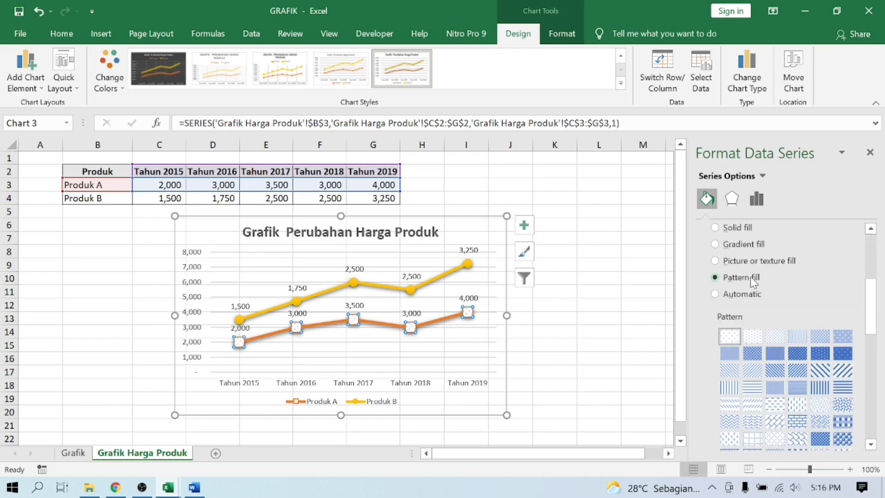
click(748, 263)
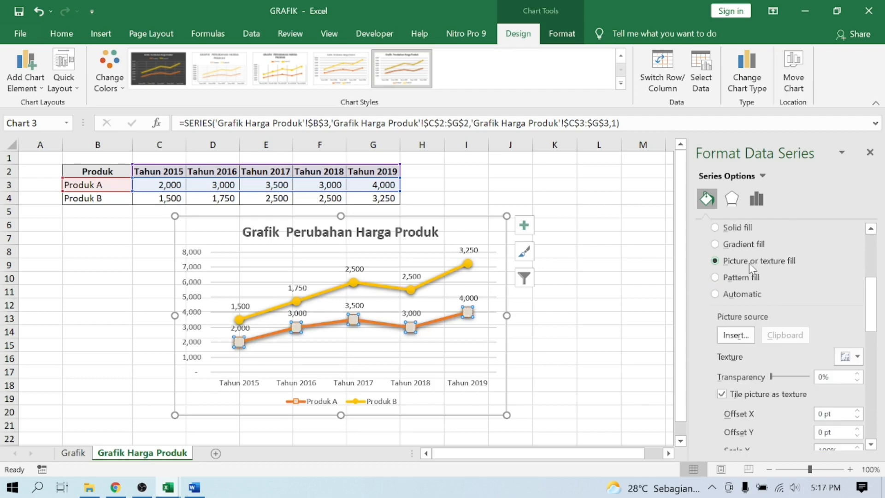
click(745, 293)
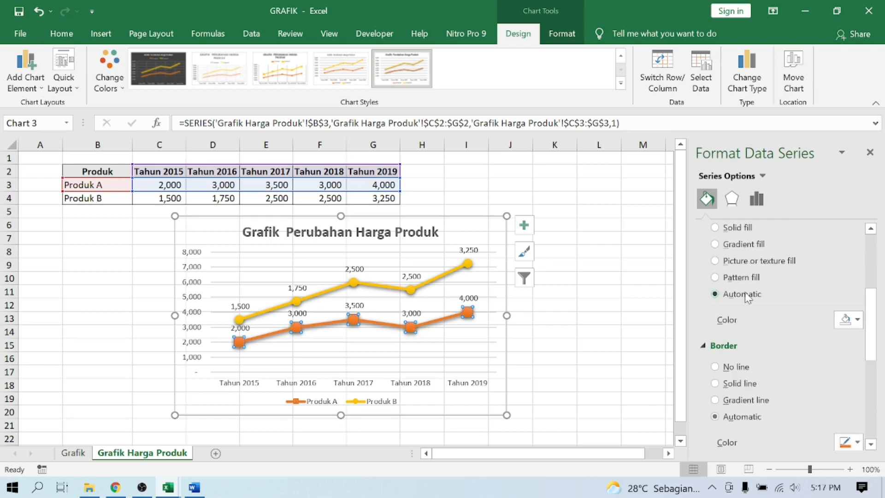
Try gradient, solid and no fill on the Produk A markers and return them to automatic fill.
click(745, 245)
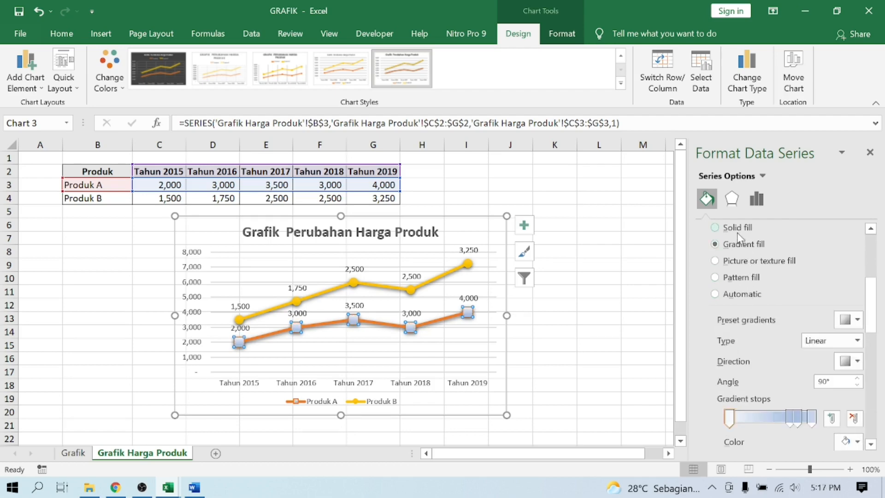
click(736, 228)
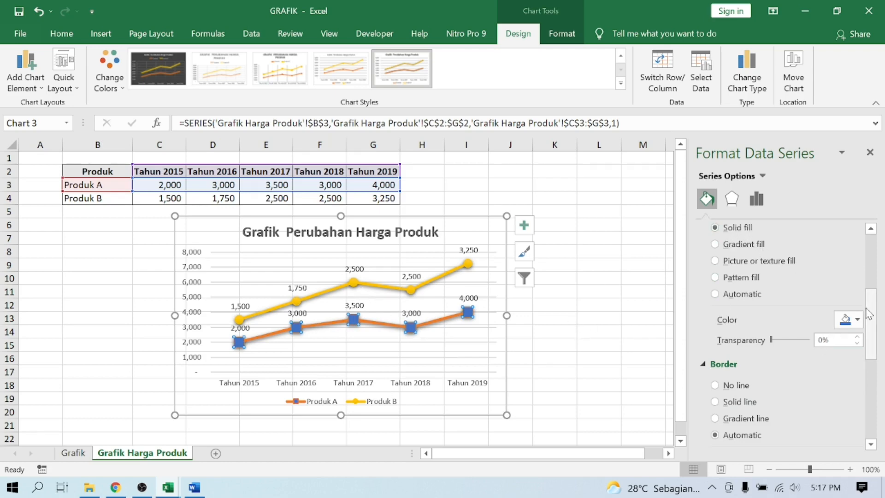
click(858, 319)
click(858, 321)
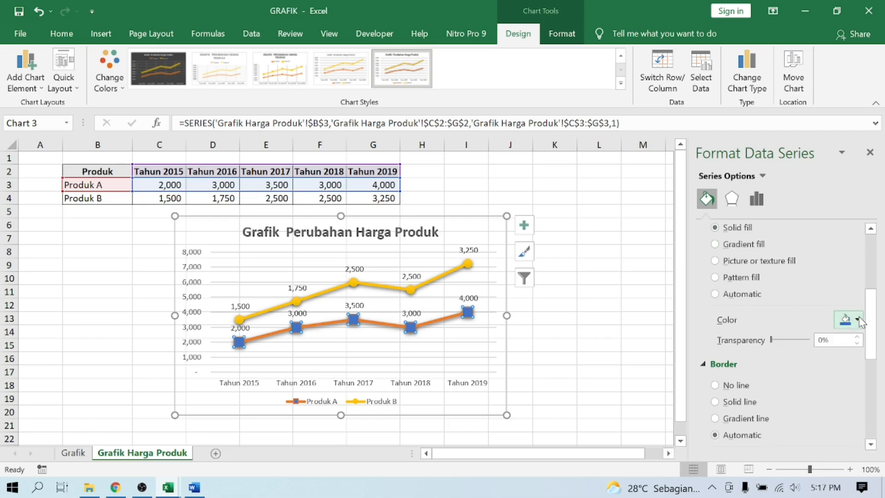
click(871, 245)
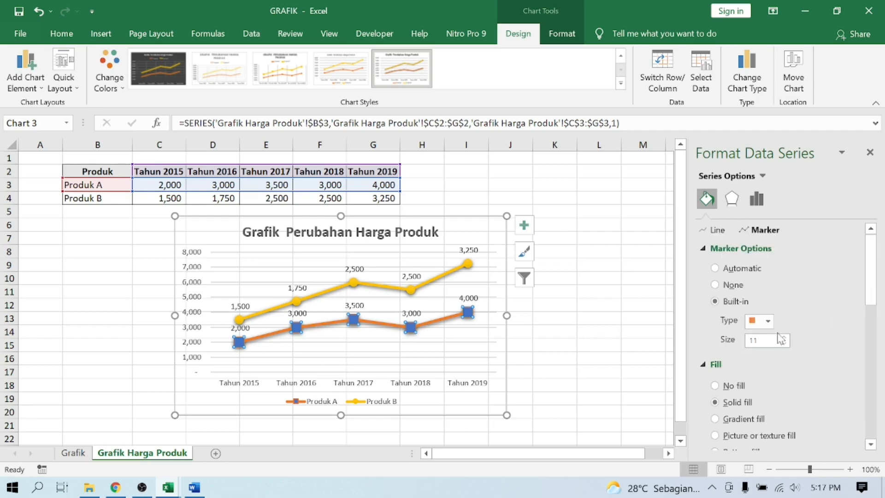
click(726, 390)
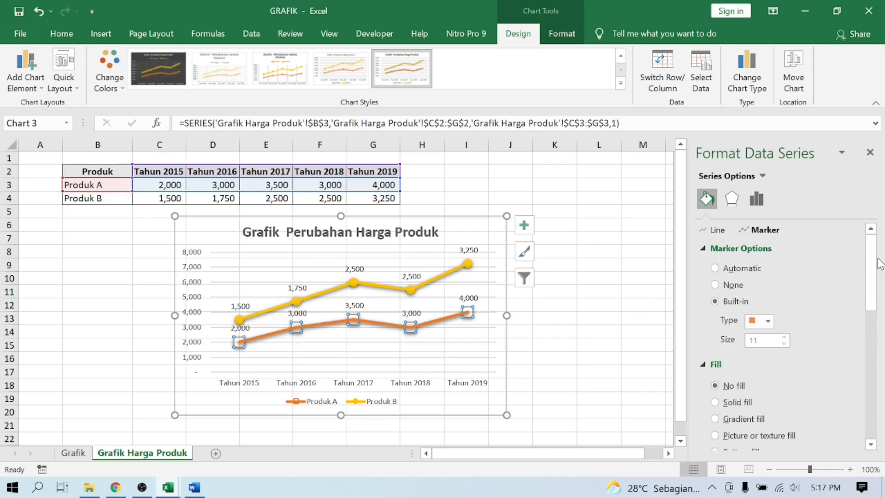
drag(871, 263, 872, 288)
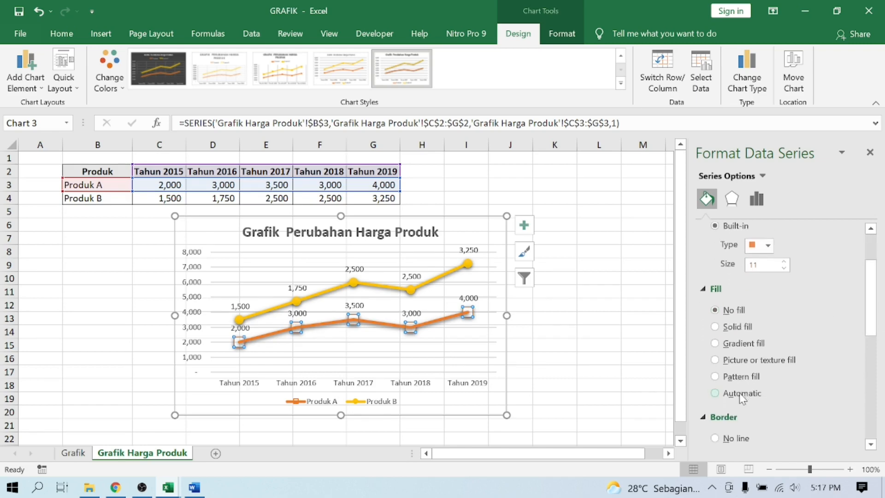
click(739, 393)
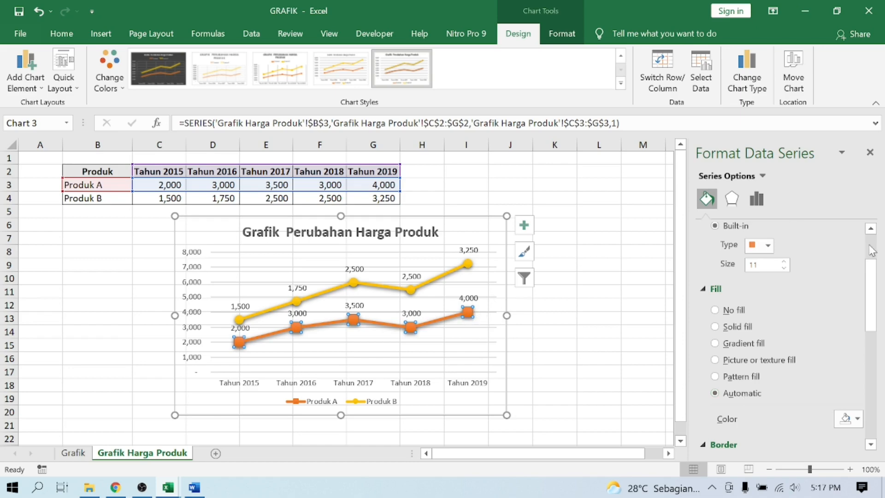
Look over the border settings of the Produk A markers and deselect the chart.
drag(871, 265, 881, 347)
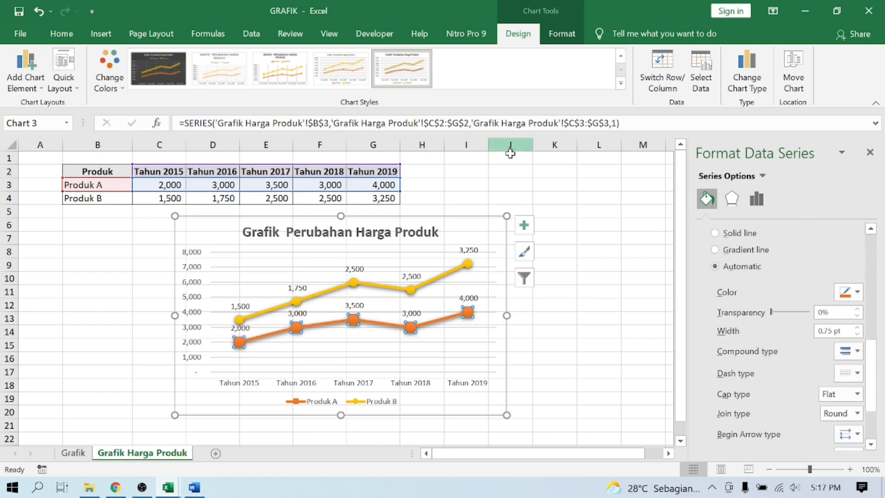
click(460, 242)
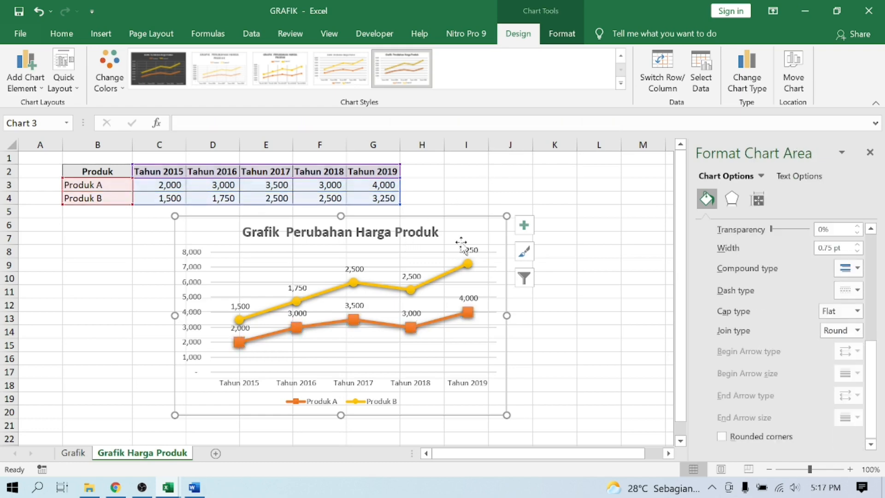
click(479, 201)
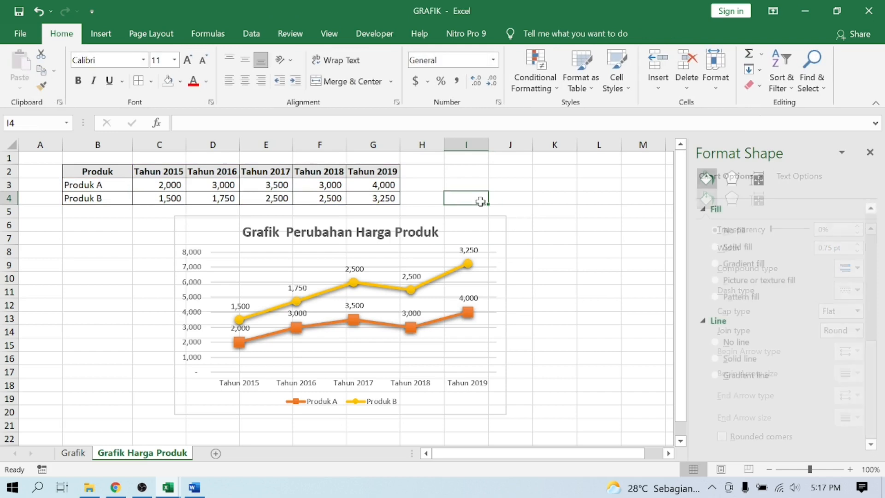